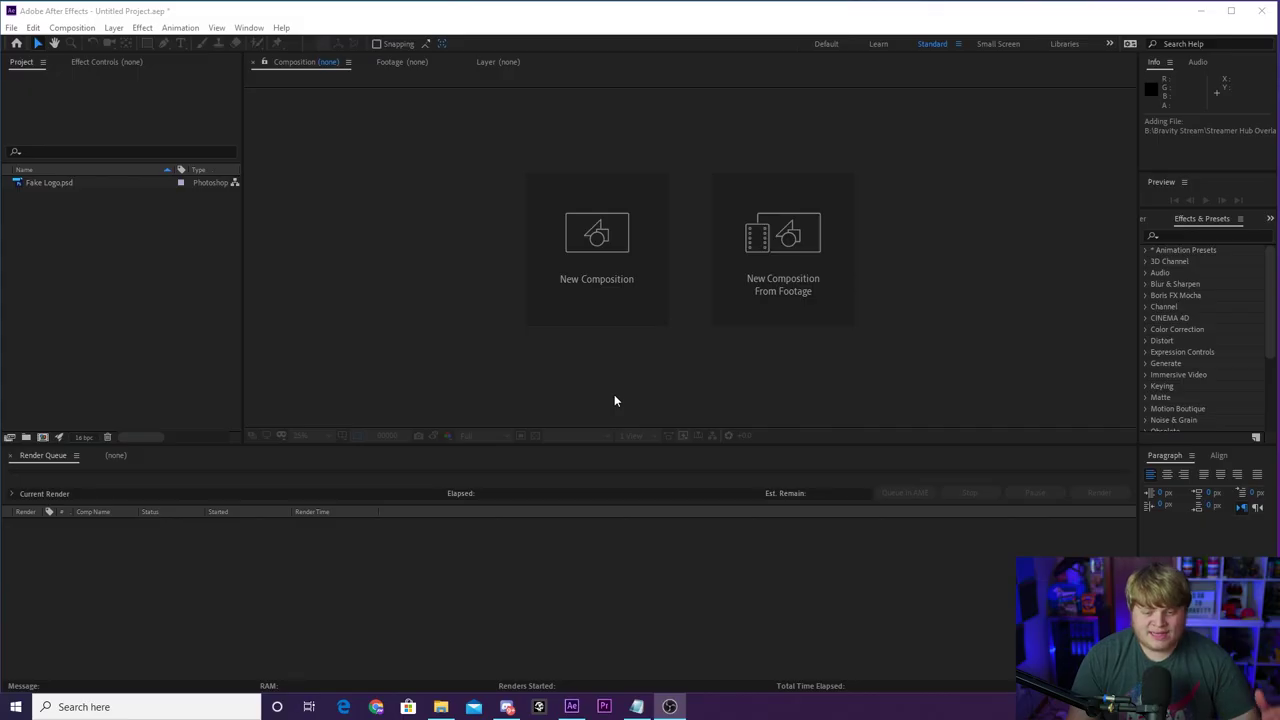
Create a new 1920×1080, 60 fps composition named Comp 1.
{"action": "left_click", "coordinate": [665, 612]}
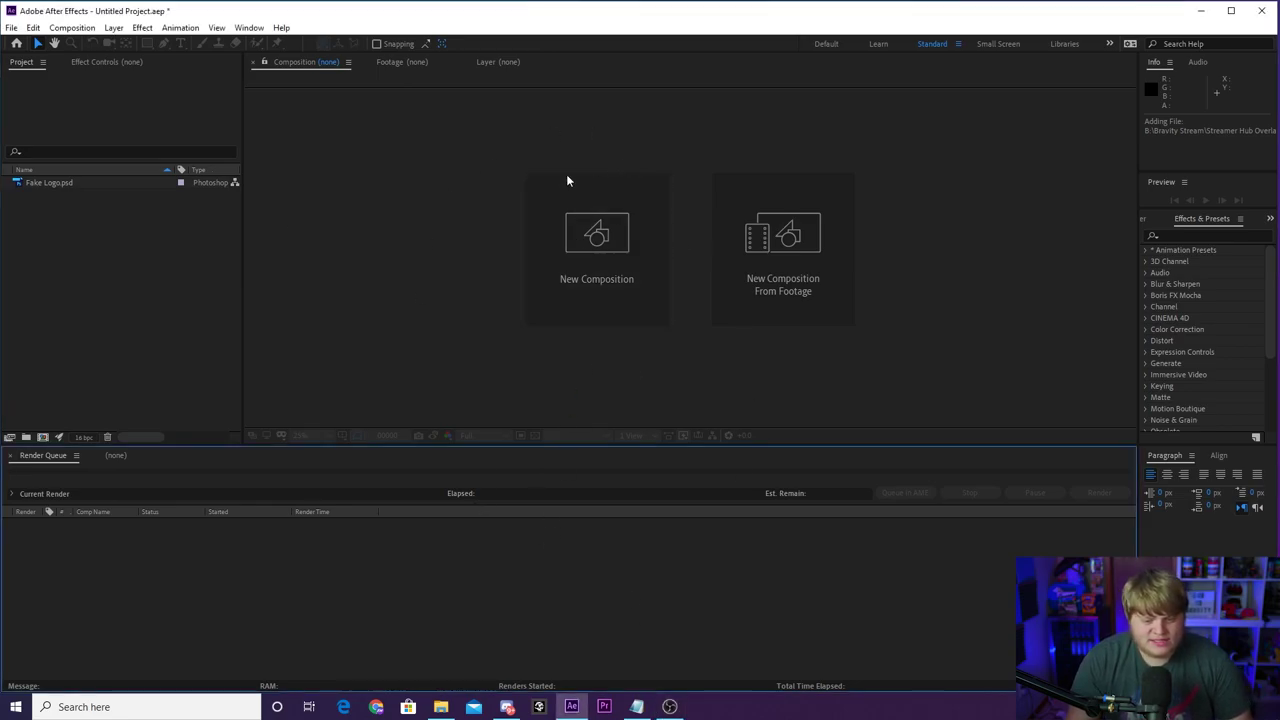
{"action": "left_click", "coordinate": [600, 240]}
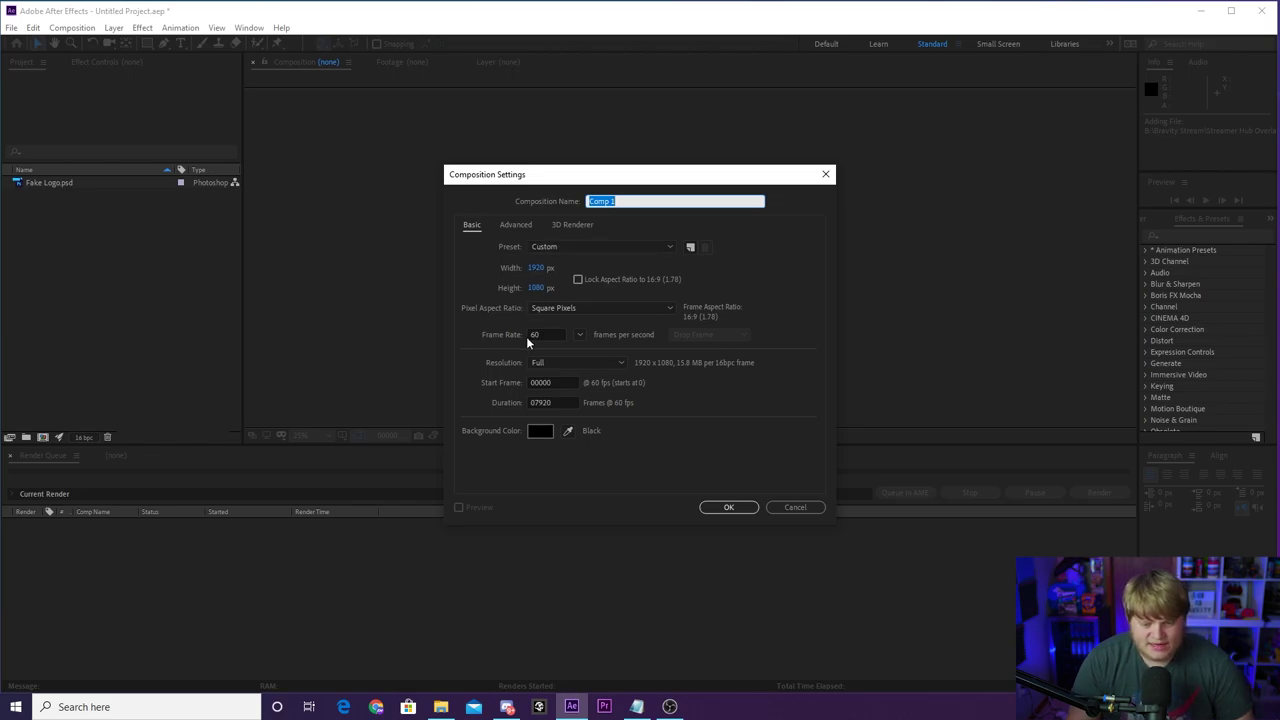
{"action": "left_click", "coordinate": [727, 507]}
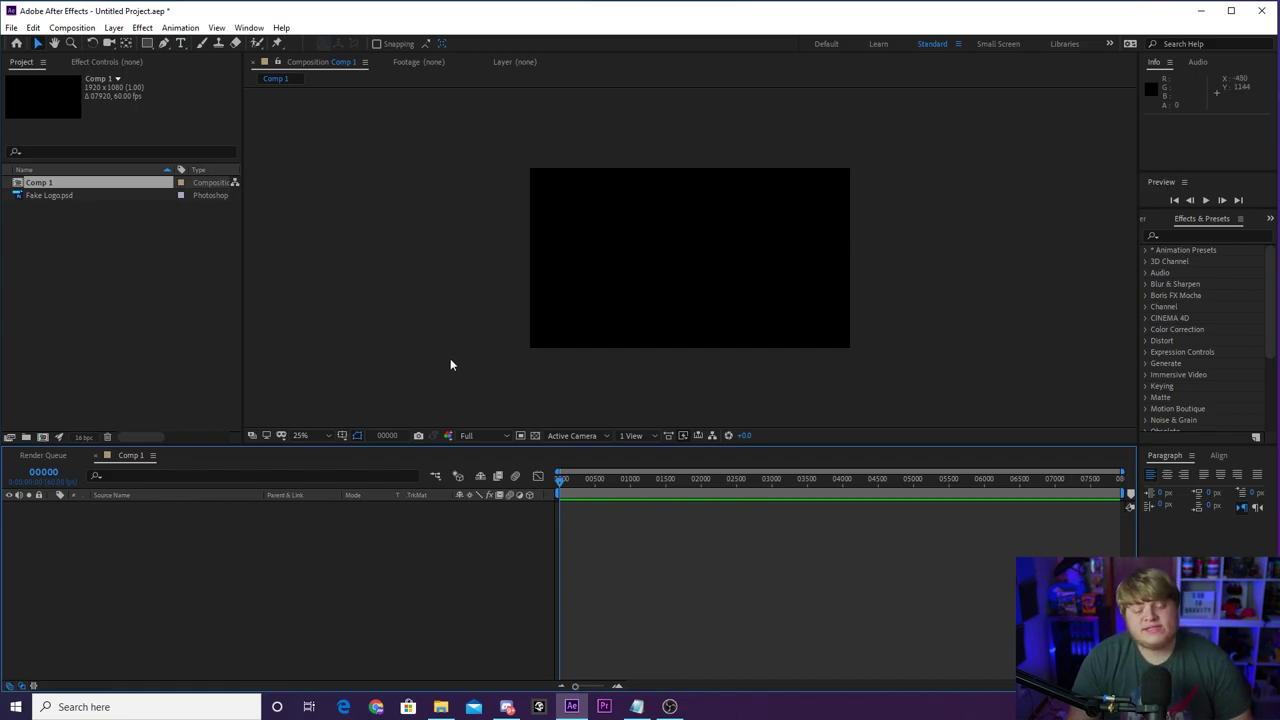
Add a full-frame white (FFFFFF) solid layer, White Solid 1, and view it at 25%.
{"action": "left_click", "coordinate": [117, 28]}
{"action": "mouse_move", "coordinate": [128, 43]}
{"action": "left_click", "coordinate": [345, 57]}
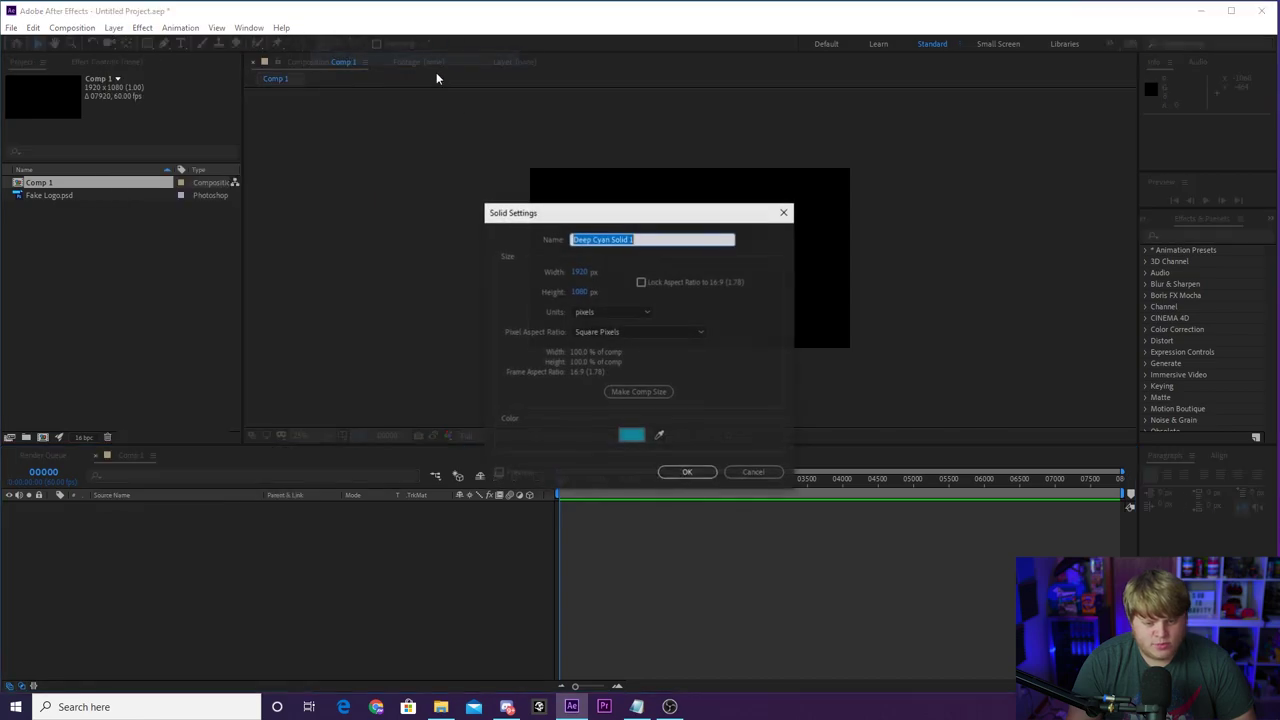
{"action": "left_click", "coordinate": [632, 436]}
{"action": "left_click_drag", "start_coordinate": [661, 437], "coordinate": [440, 355]}
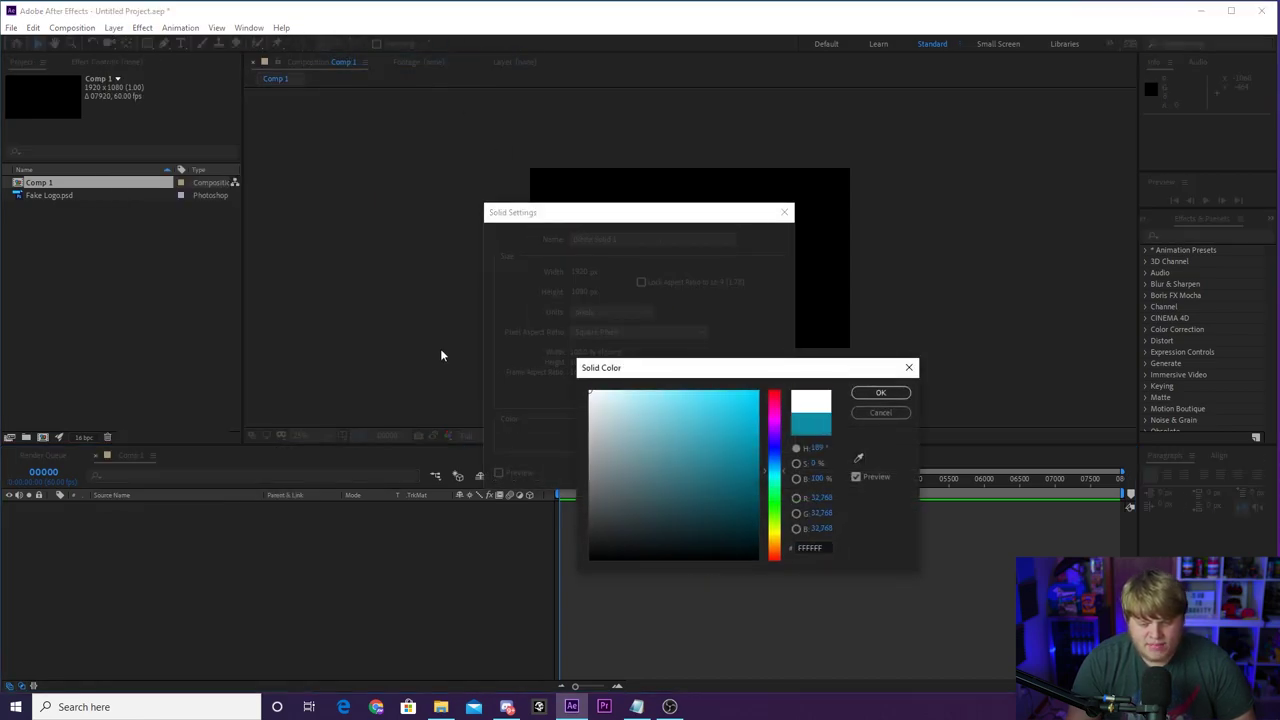
{"action": "left_click", "coordinate": [895, 393]}
{"action": "left_click", "coordinate": [695, 471]}
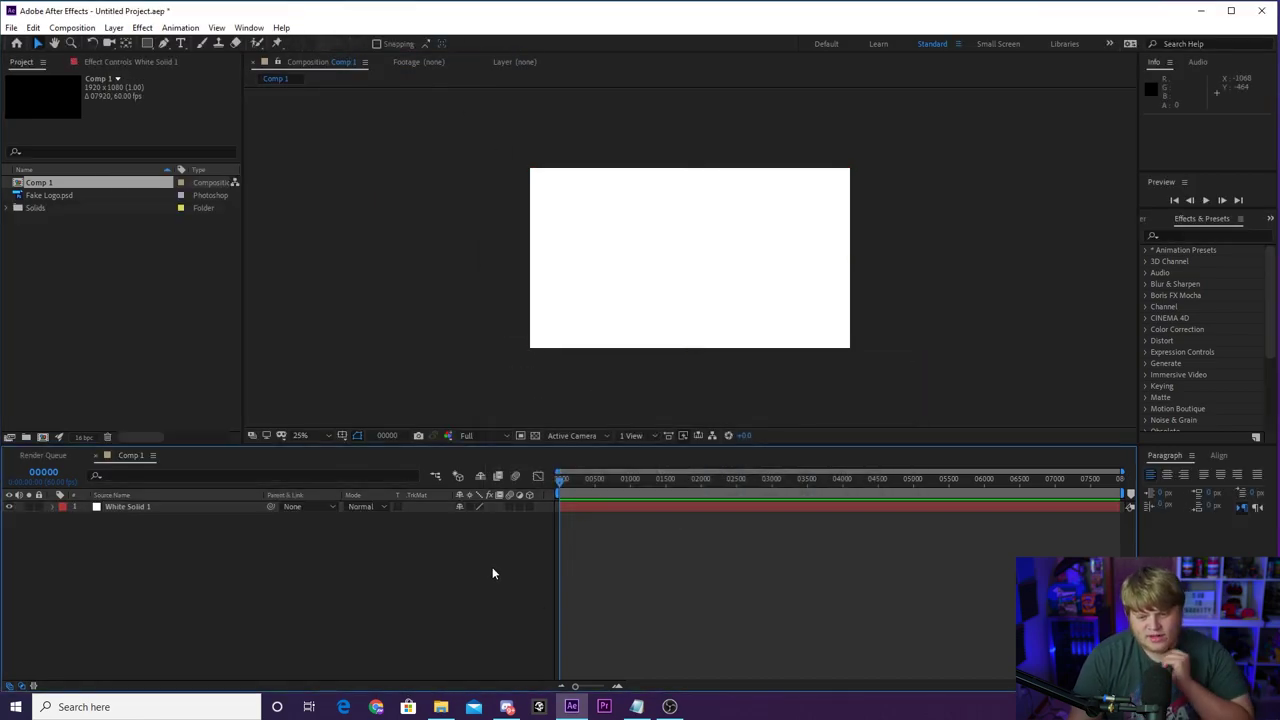
{"action": "key", "text": "comma"}
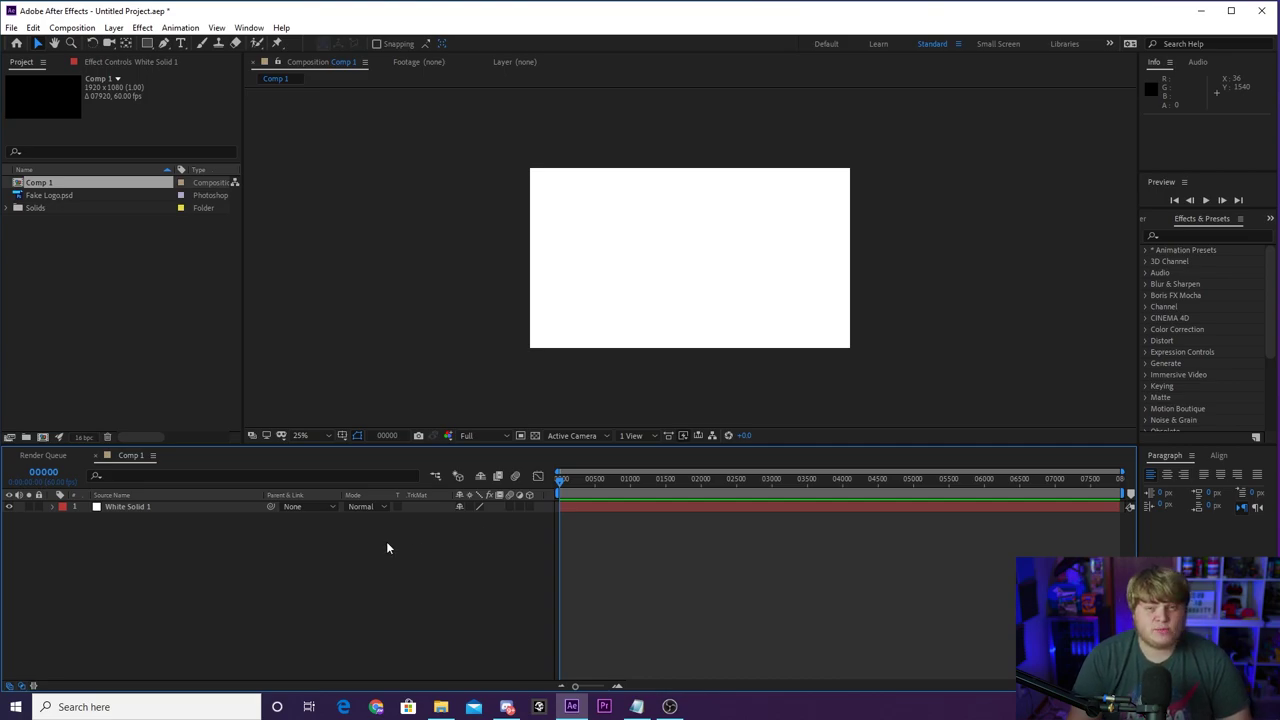
Turn on the 3D Layer switch for White Solid 1 in the timeline.
{"action": "left_click", "coordinate": [206, 509]}
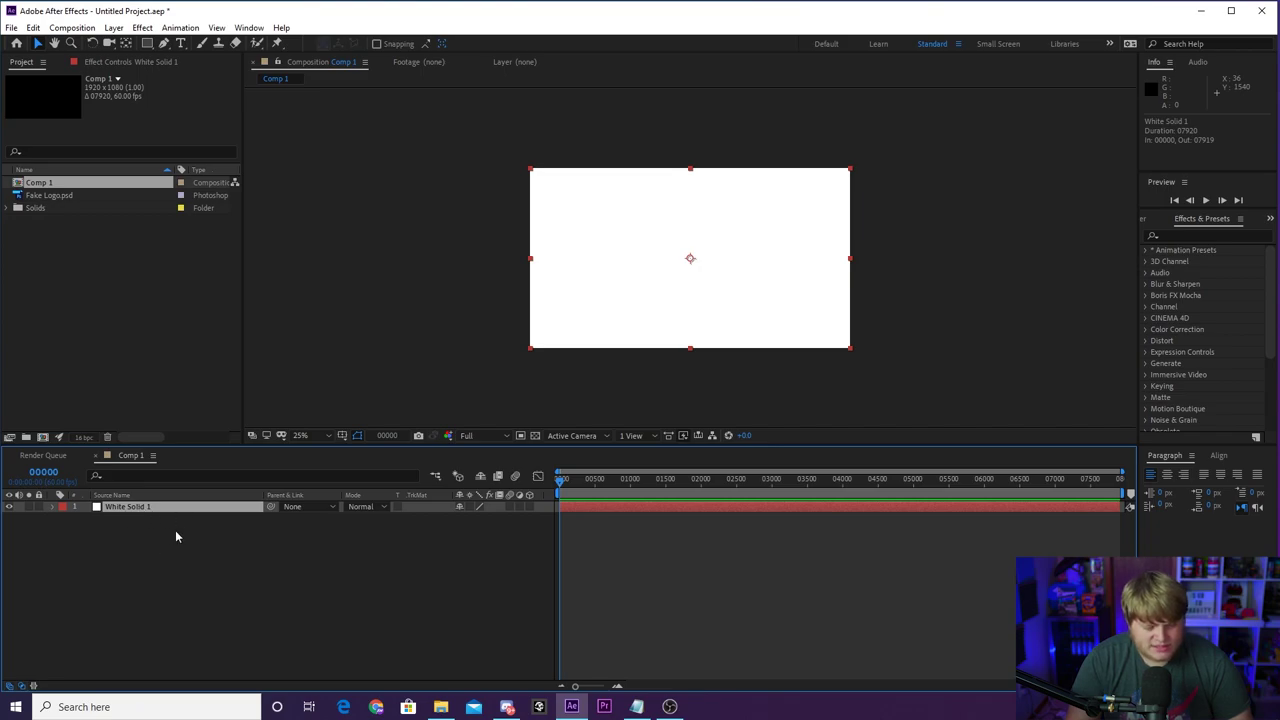
{"action": "left_click", "coordinate": [300, 550]}
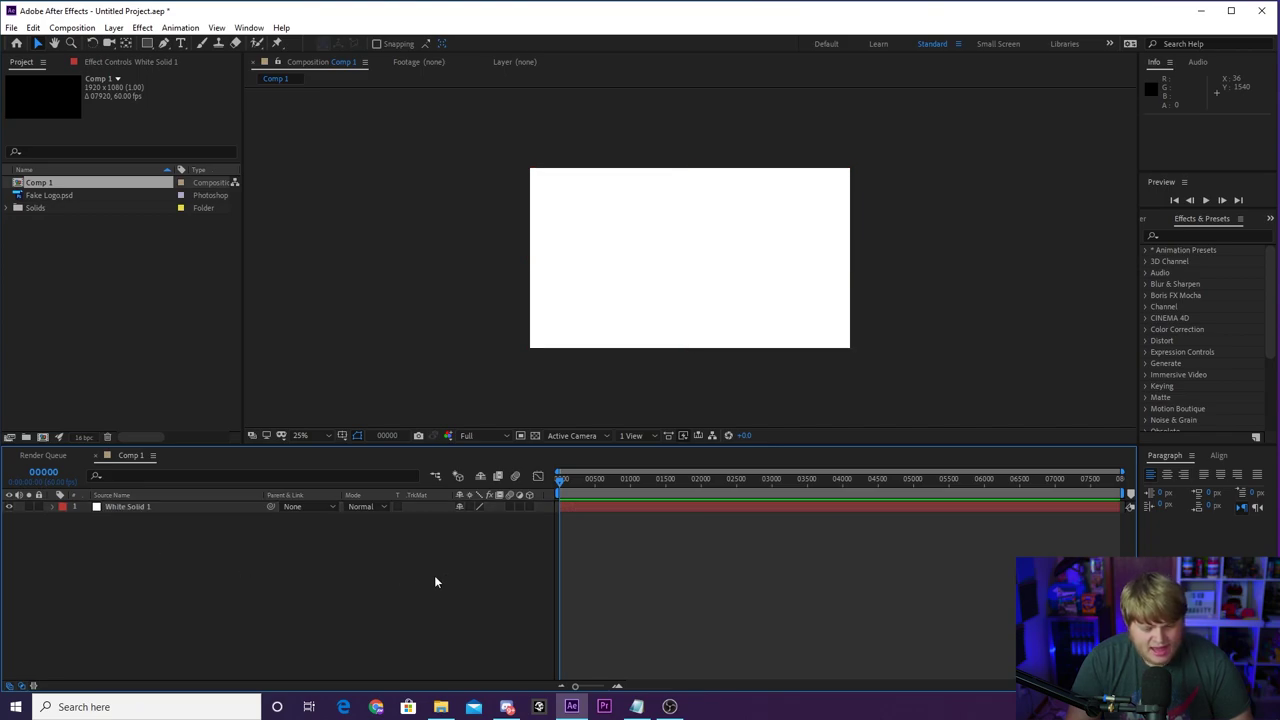
{"action": "left_click", "coordinate": [528, 511]}
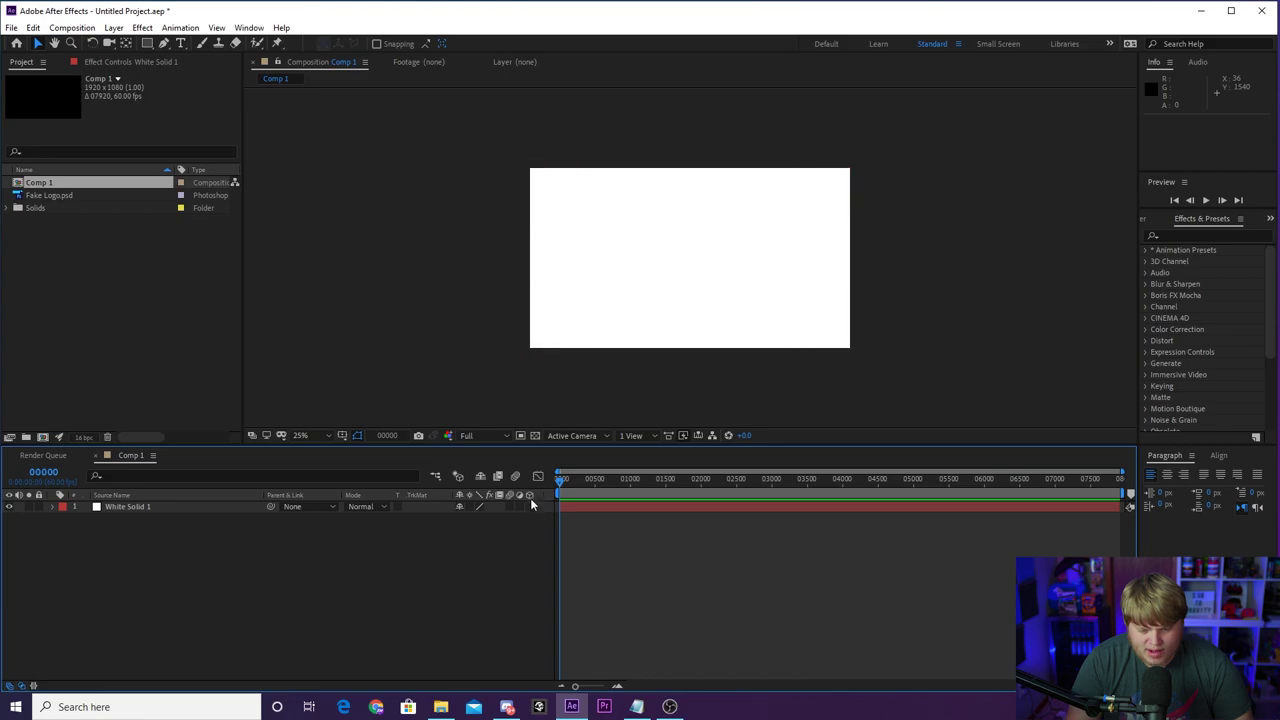
{"action": "right_click", "coordinate": [434, 497]}
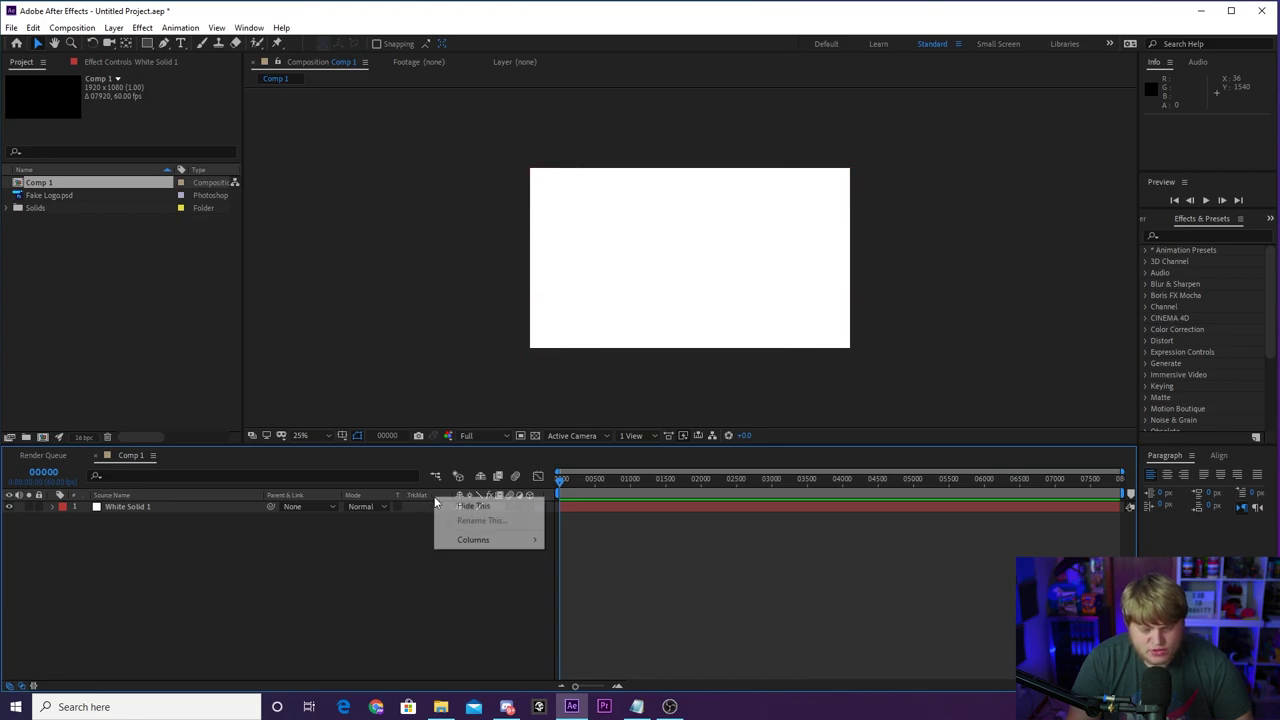
{"action": "left_click", "coordinate": [412, 559]}
{"action": "right_click", "coordinate": [447, 492]}
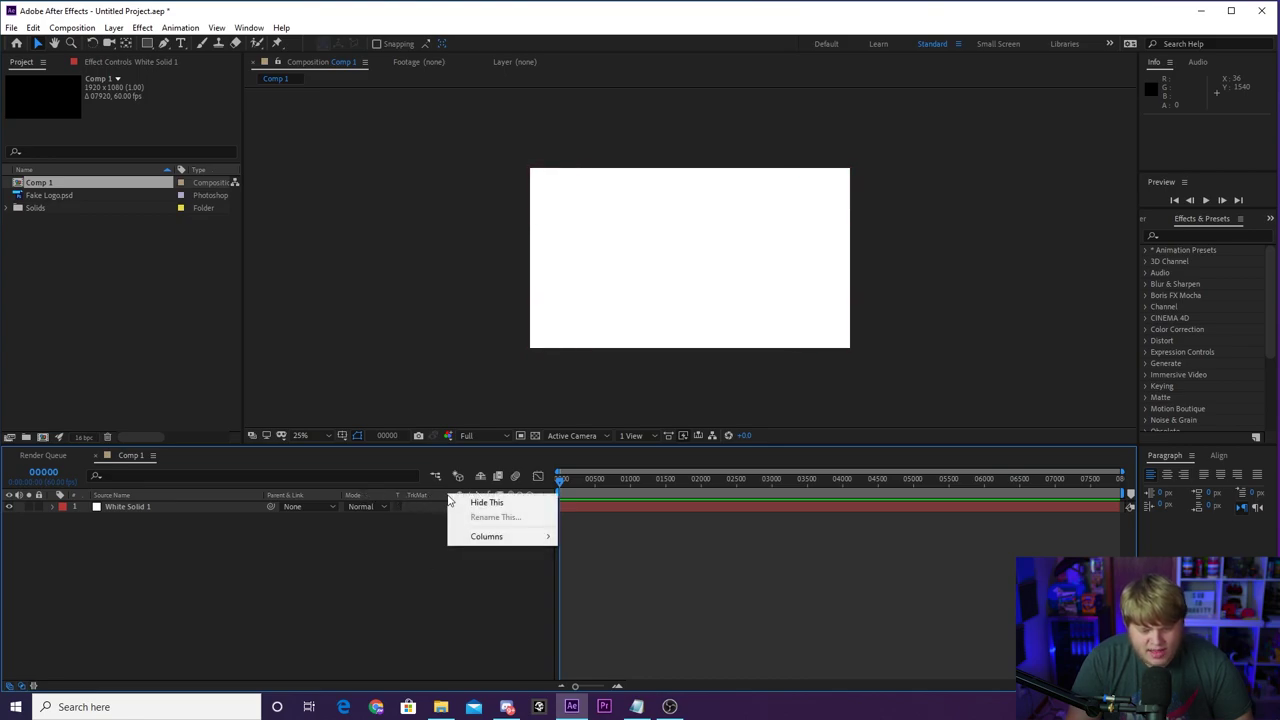
{"action": "mouse_move", "coordinate": [502, 538]}
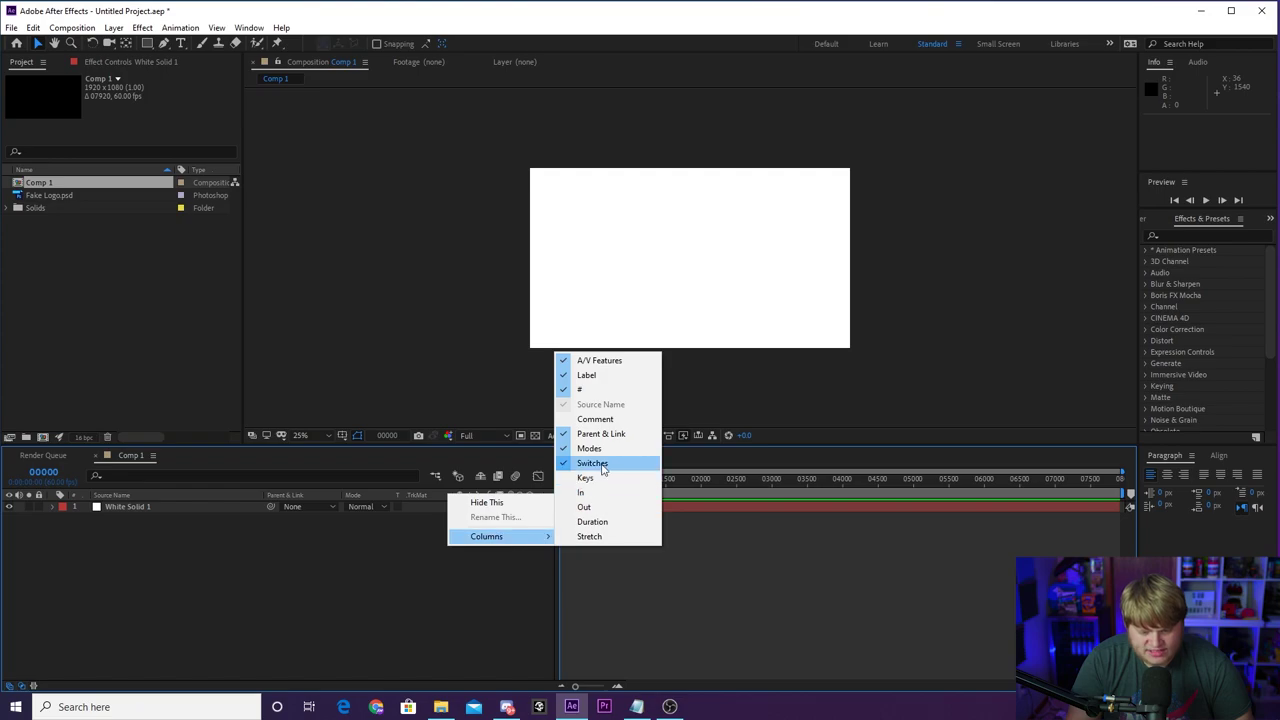
{"action": "left_click", "coordinate": [452, 602]}
{"action": "left_click", "coordinate": [529, 507]}
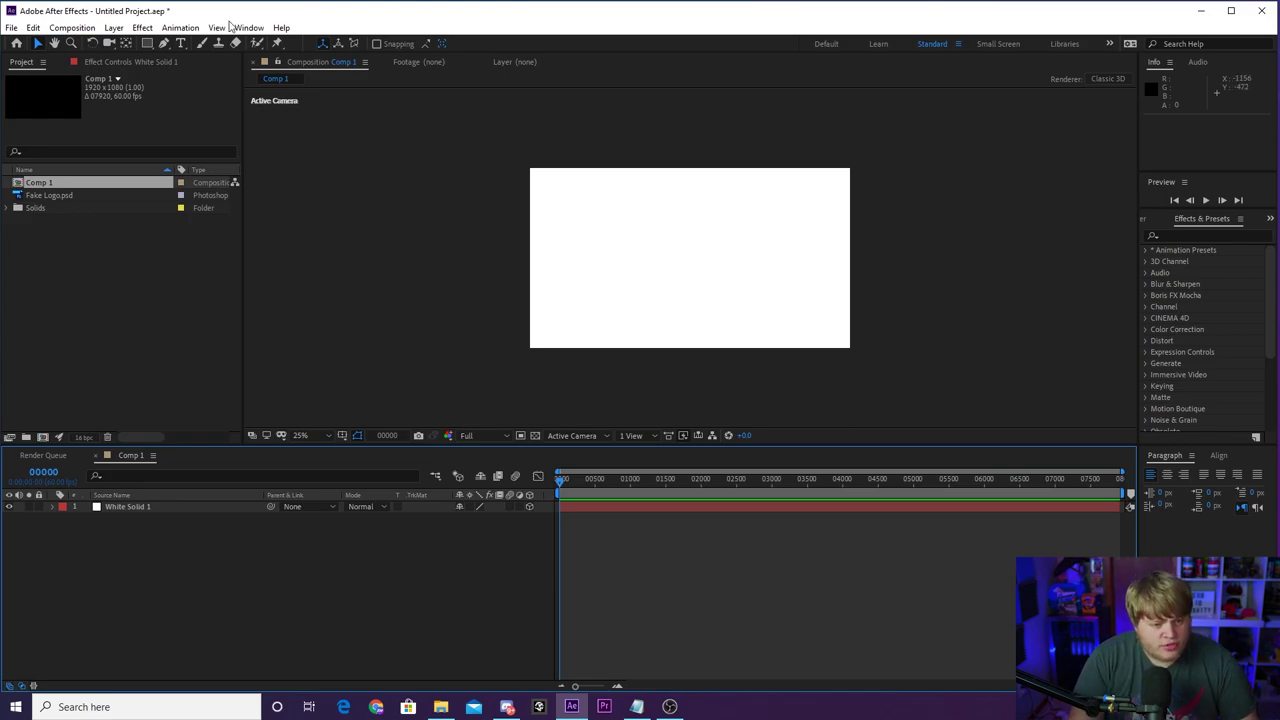
Add a Spot light named Blue Light with a blue colour.
{"action": "left_click", "coordinate": [116, 28]}
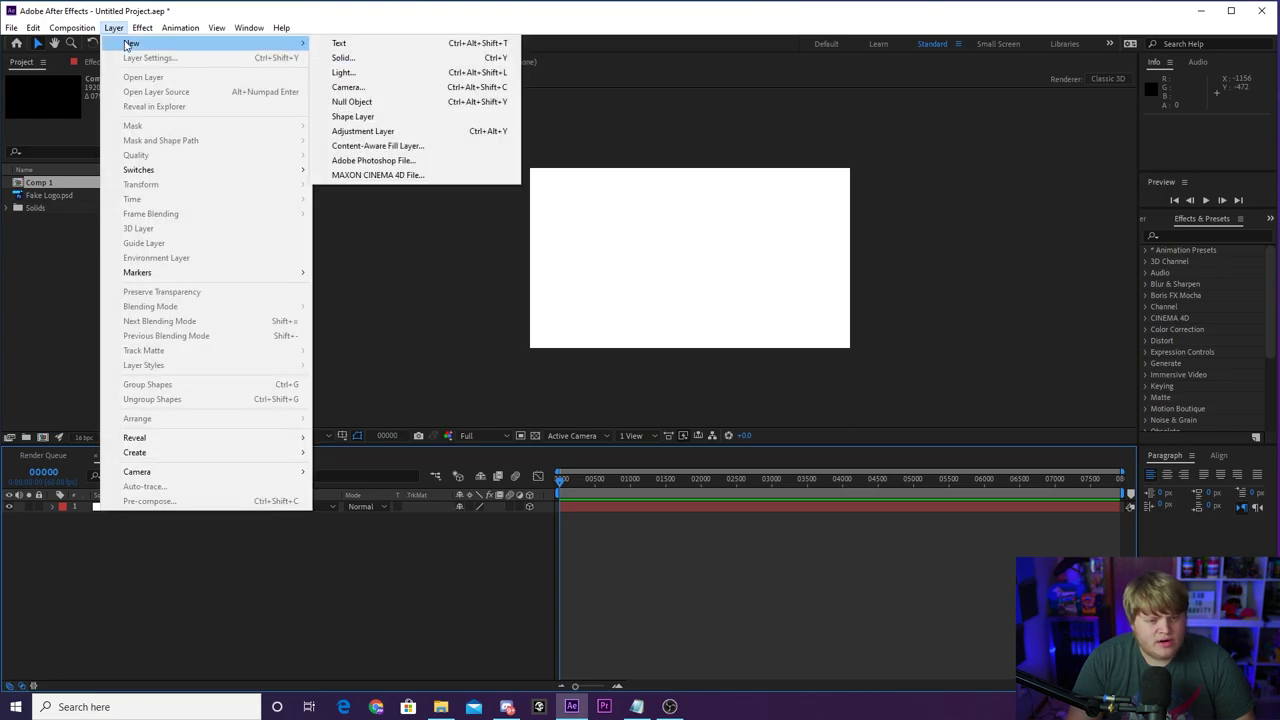
{"action": "left_click", "coordinate": [114, 28]}
{"action": "left_click", "coordinate": [114, 28]}
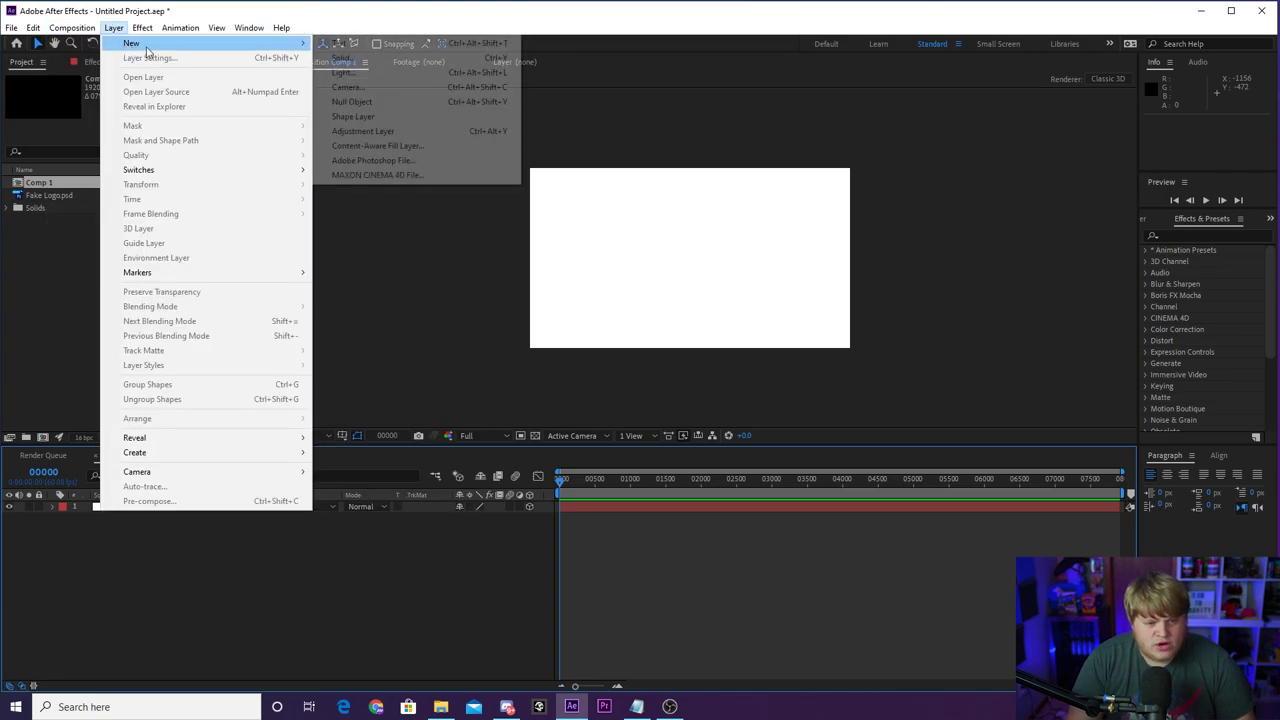
{"action": "left_click", "coordinate": [343, 73]}
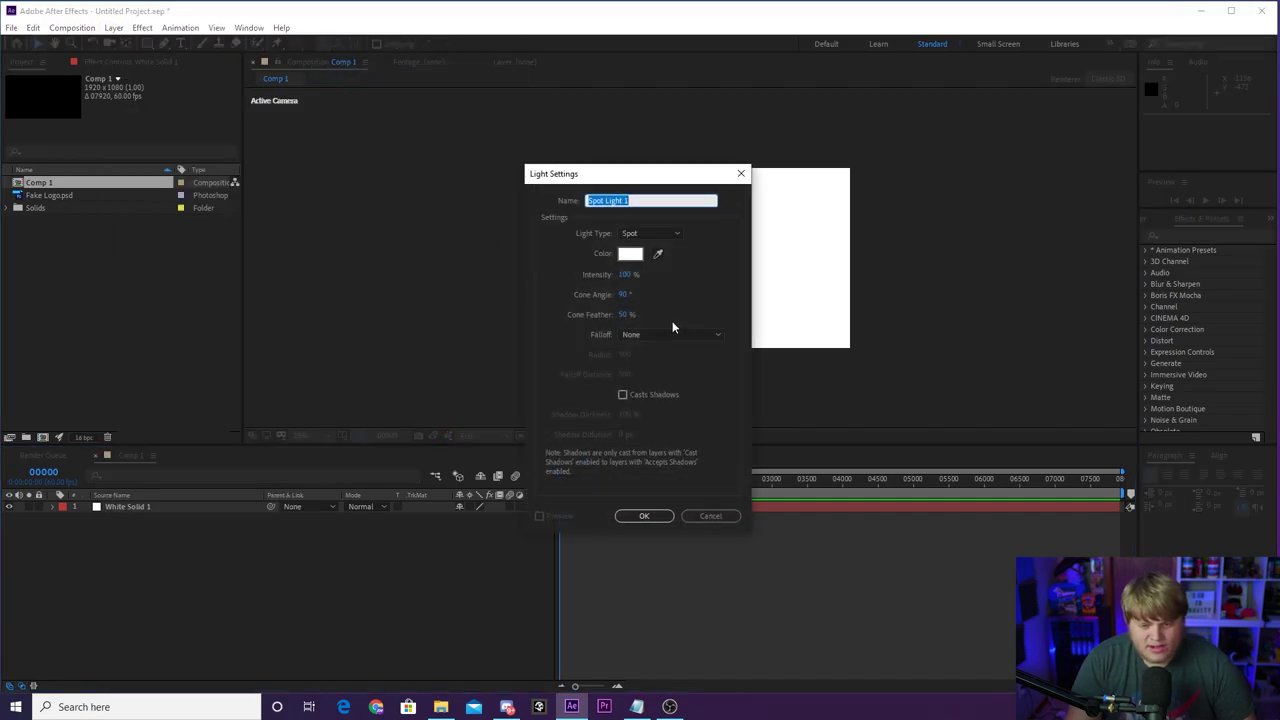
{"action": "type", "text": "Blue"}
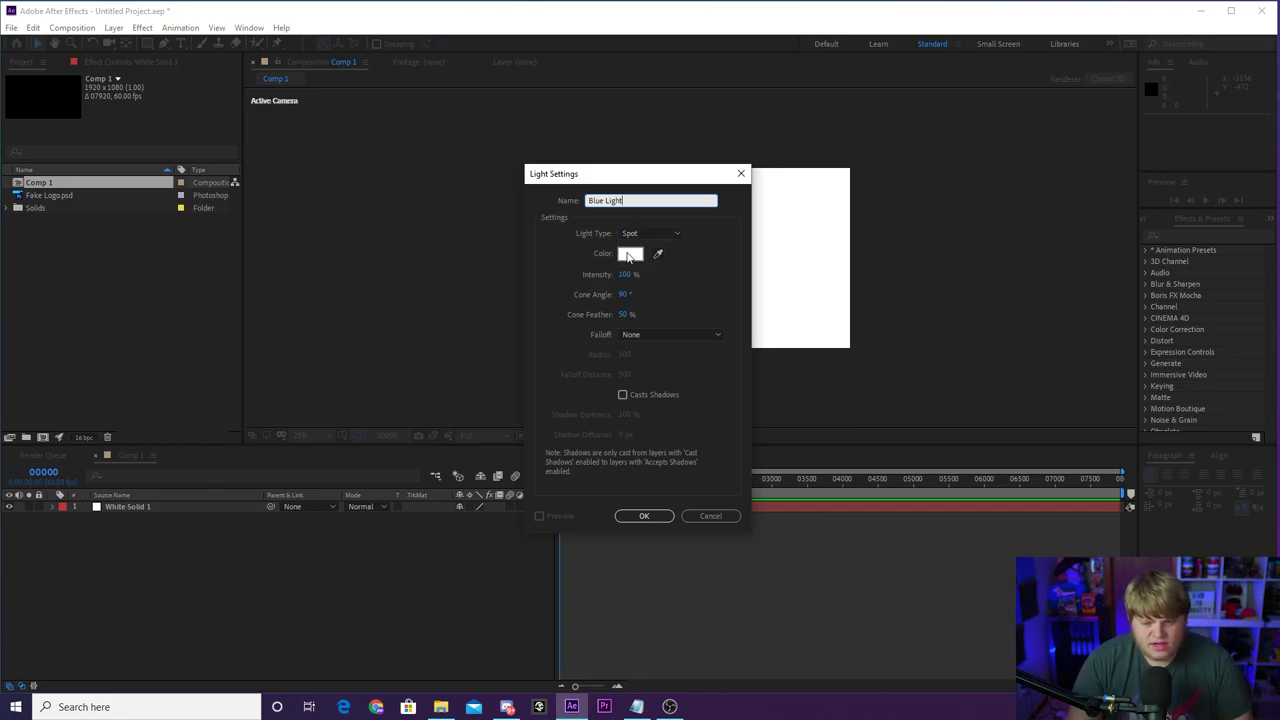
{"action": "left_click", "coordinate": [629, 254]}
{"action": "left_click_drag", "start_coordinate": [781, 479], "coordinate": [735, 396]}
{"action": "left_click_drag", "start_coordinate": [775, 466], "coordinate": [779, 460]}
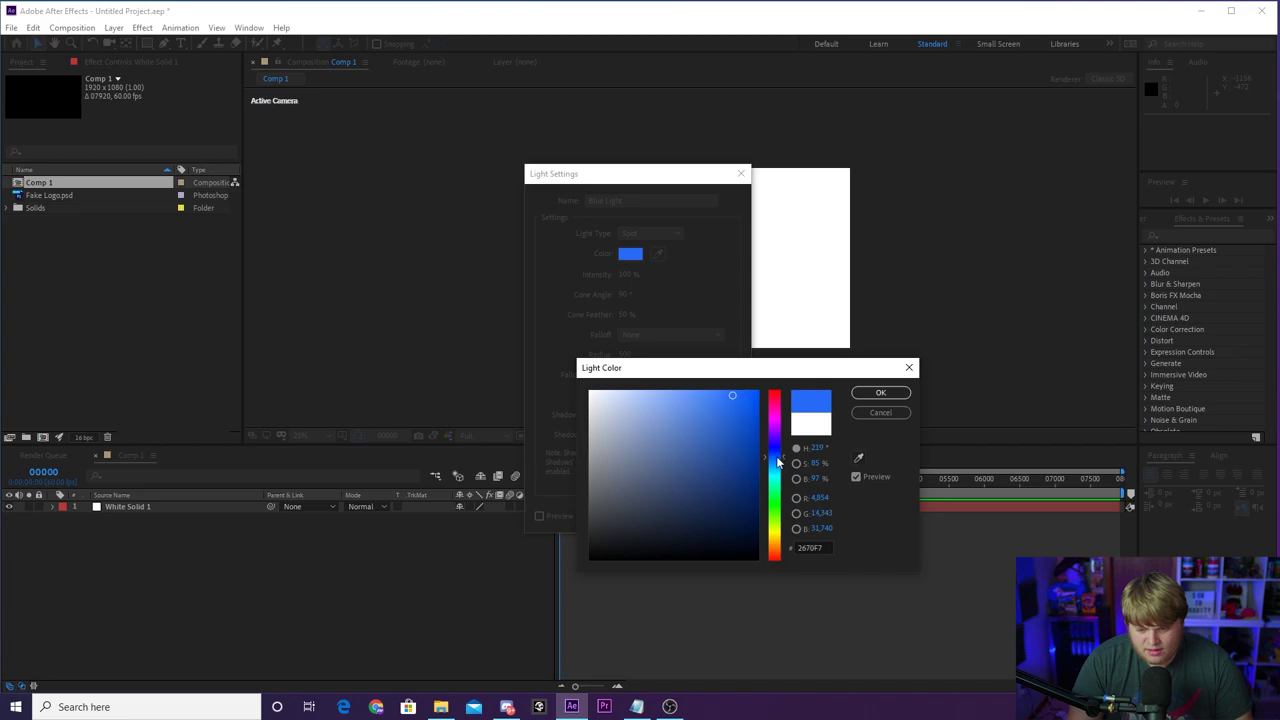
{"action": "left_click", "coordinate": [880, 393]}
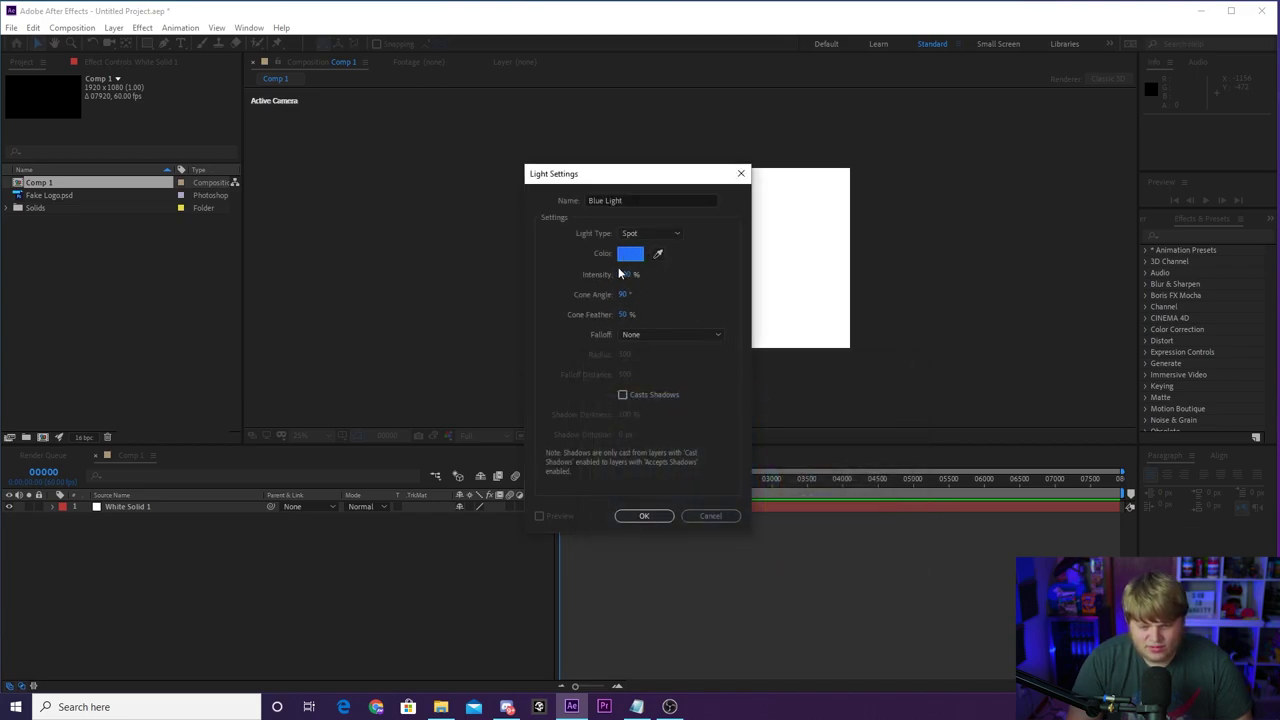
{"action": "left_click", "coordinate": [653, 518]}
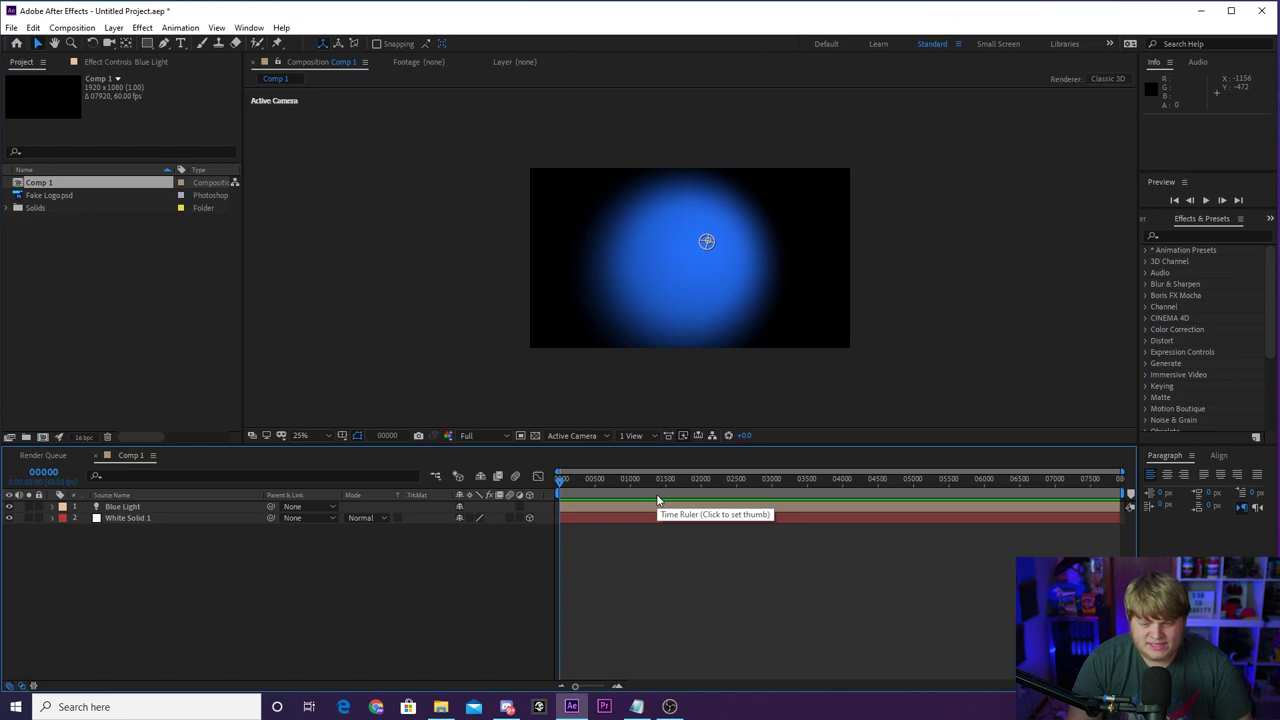
Drag Blue Light toward the top-left so it points at 337.4, 224.4, -66.6.
{"action": "scroll", "coordinate": [752, 280], "scroll_direction": "down", "scroll_amount": 2}
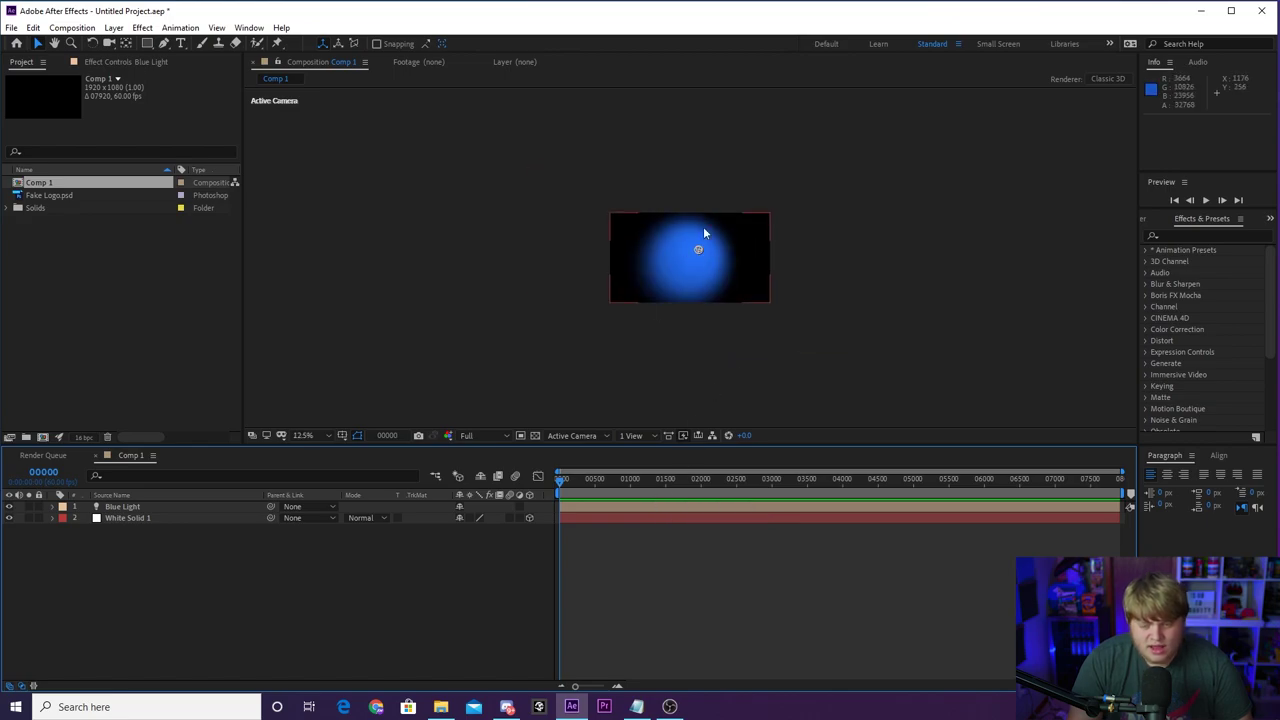
{"action": "scroll", "coordinate": [700, 262], "scroll_direction": "up", "scroll_amount": 2}
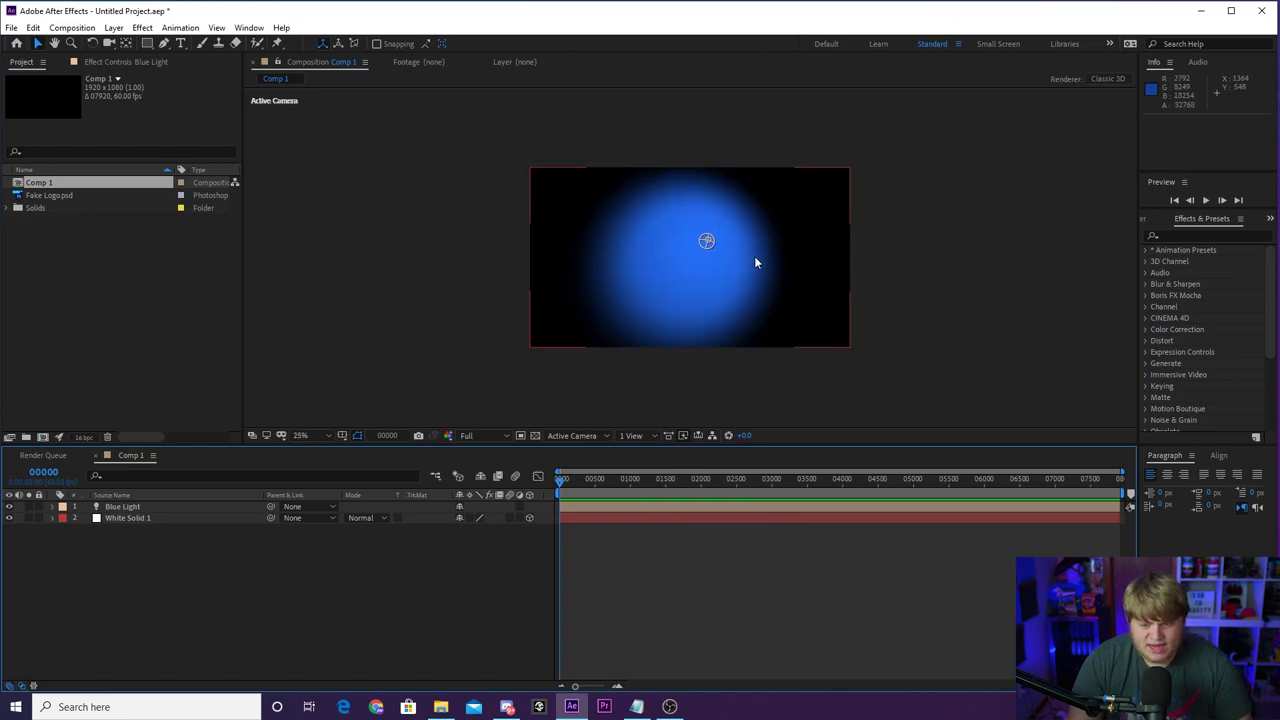
{"action": "left_click", "coordinate": [707, 241]}
{"action": "left_click_drag", "start_coordinate": [707, 241], "coordinate": [582, 207]}
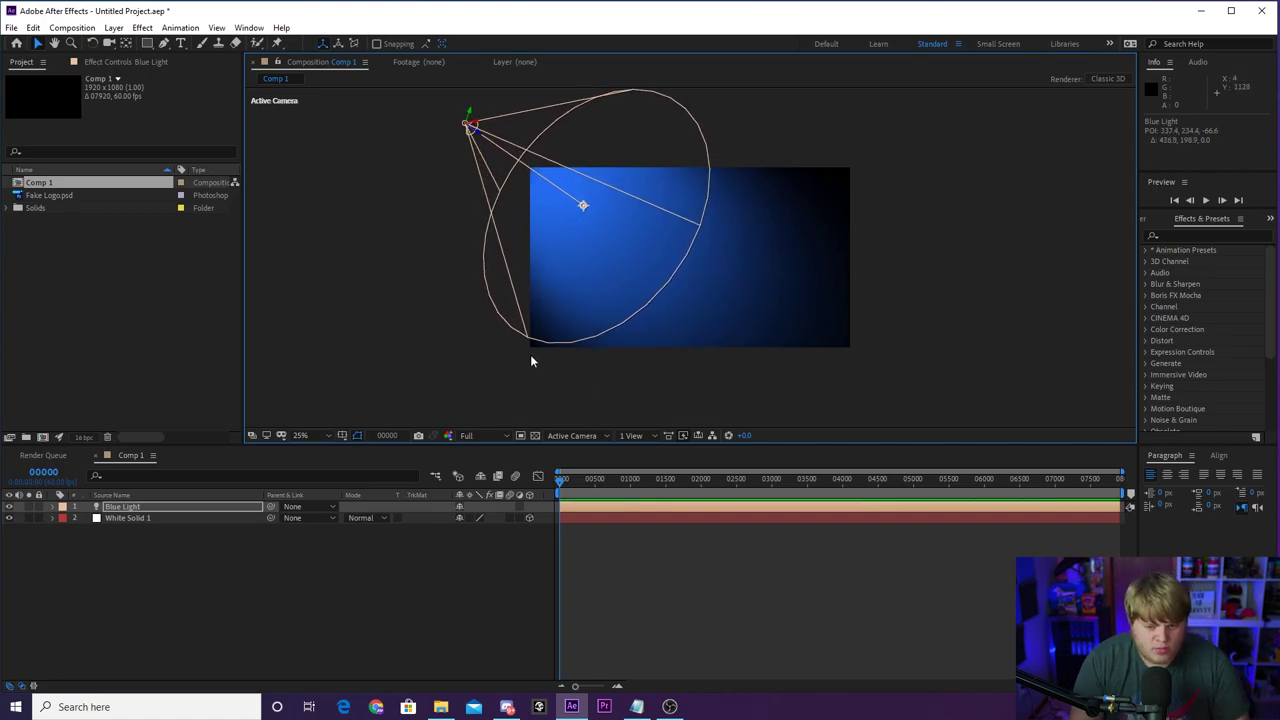
Widen Blue Light's Cone Angle under Light Options from 90° to 120°.
{"action": "left_click", "coordinate": [135, 507]}
{"action": "left_click", "coordinate": [53, 507]}
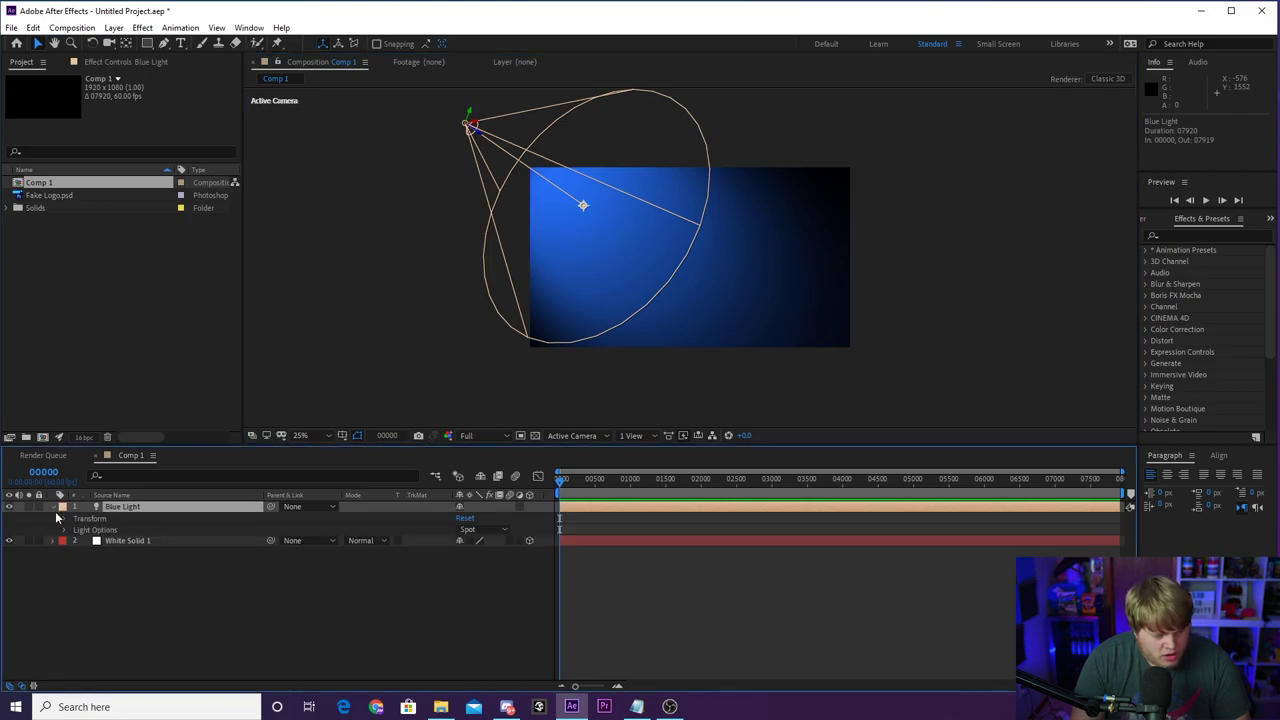
{"action": "left_click", "coordinate": [63, 530]}
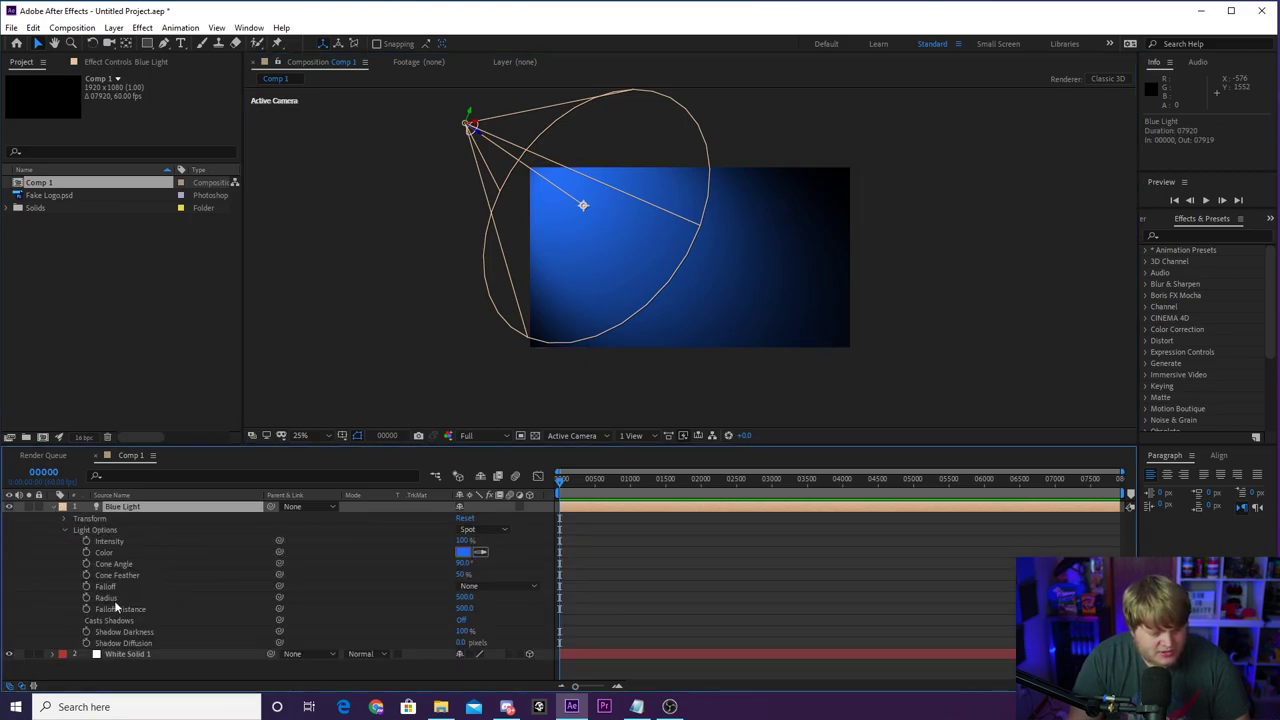
{"action": "left_click", "coordinate": [127, 565]}
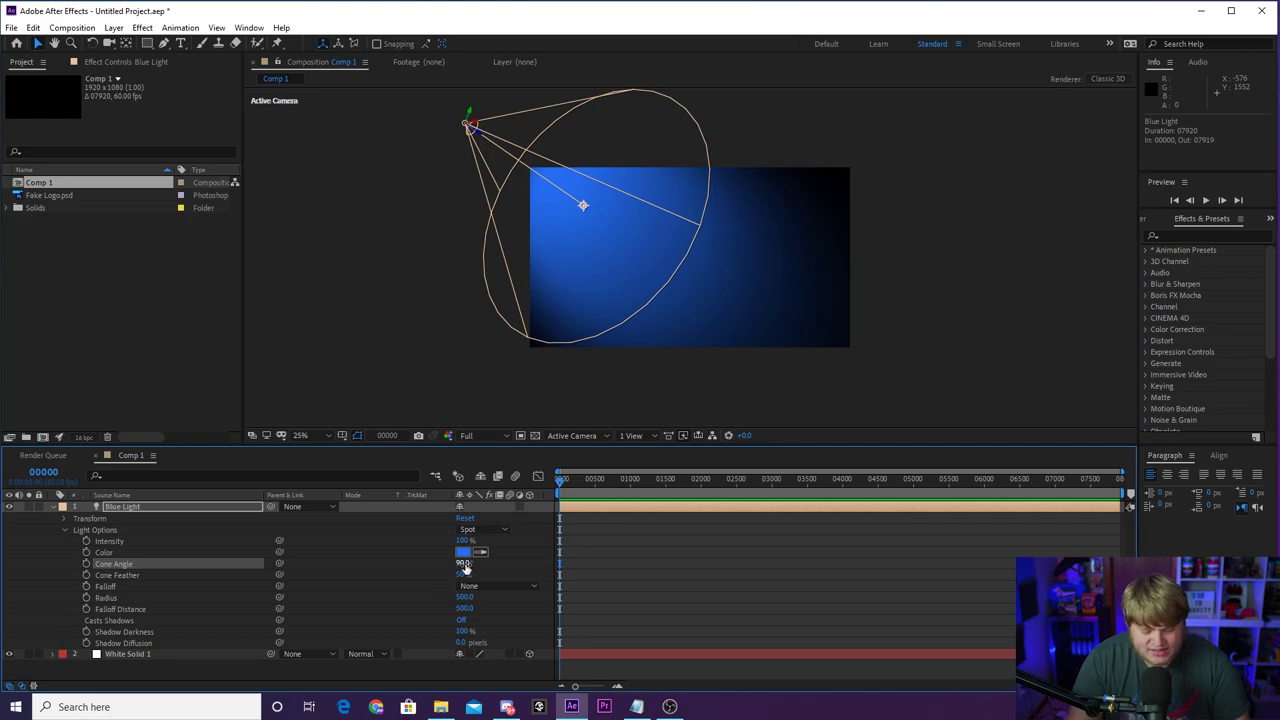
{"action": "left_click_drag", "start_coordinate": [465, 563], "coordinate": [494, 564]}
Duplicate the Blue Light layer with Ctrl+D.
{"action": "left_click", "coordinate": [495, 400]}
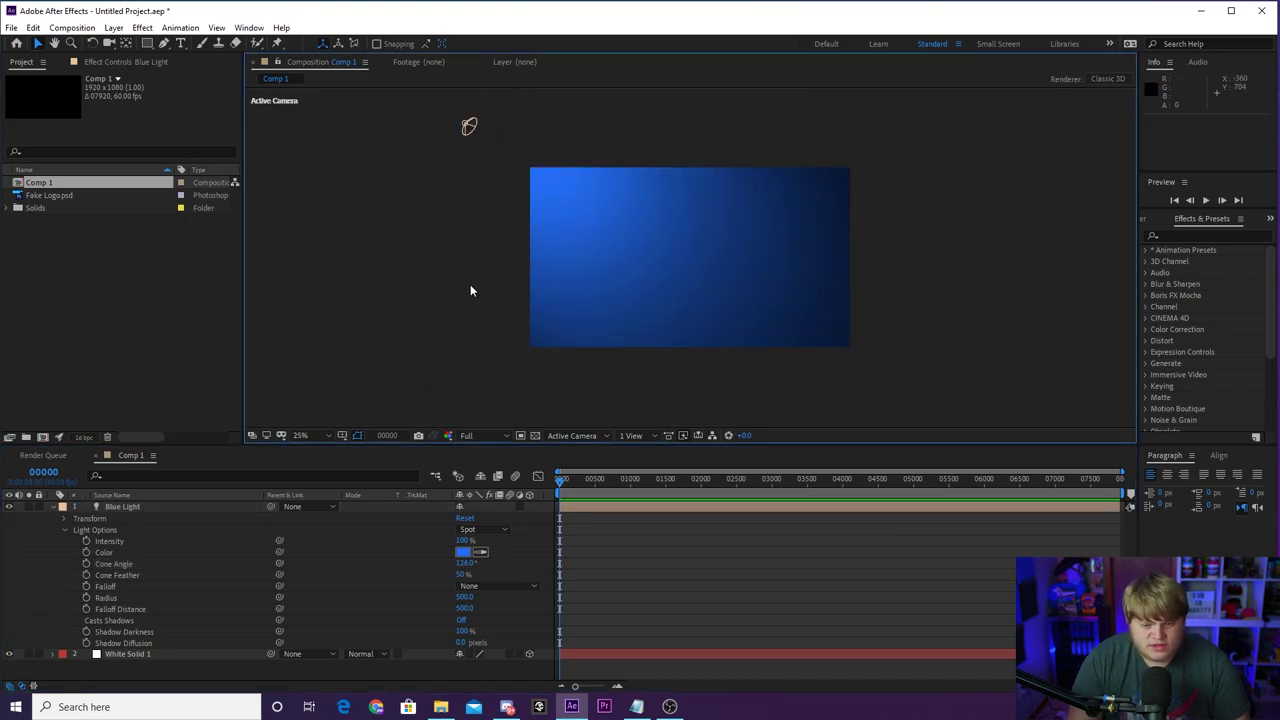
{"action": "left_click", "coordinate": [113, 506]}
{"action": "left_click", "coordinate": [52, 507]}
{"action": "left_click", "coordinate": [162, 521]}
{"action": "left_click", "coordinate": [154, 507]}
{"action": "key", "text": "ctrl+d"}
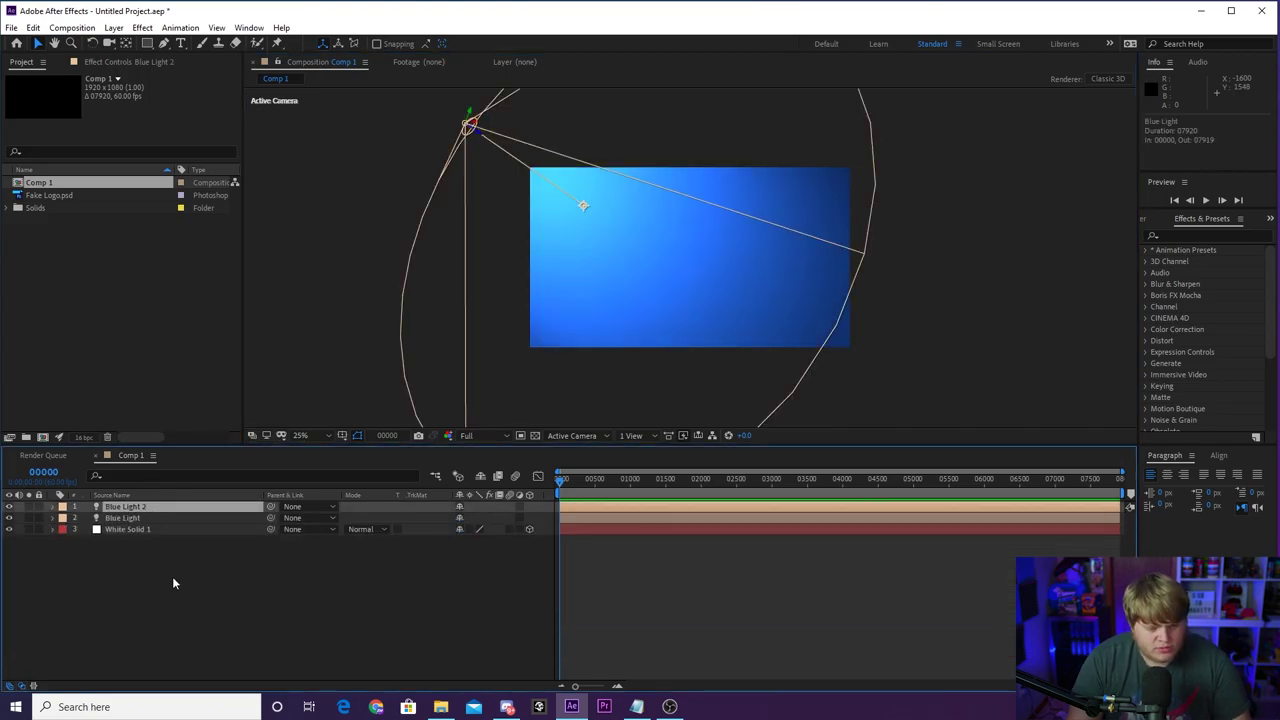
{"action": "left_click", "coordinate": [203, 580]}
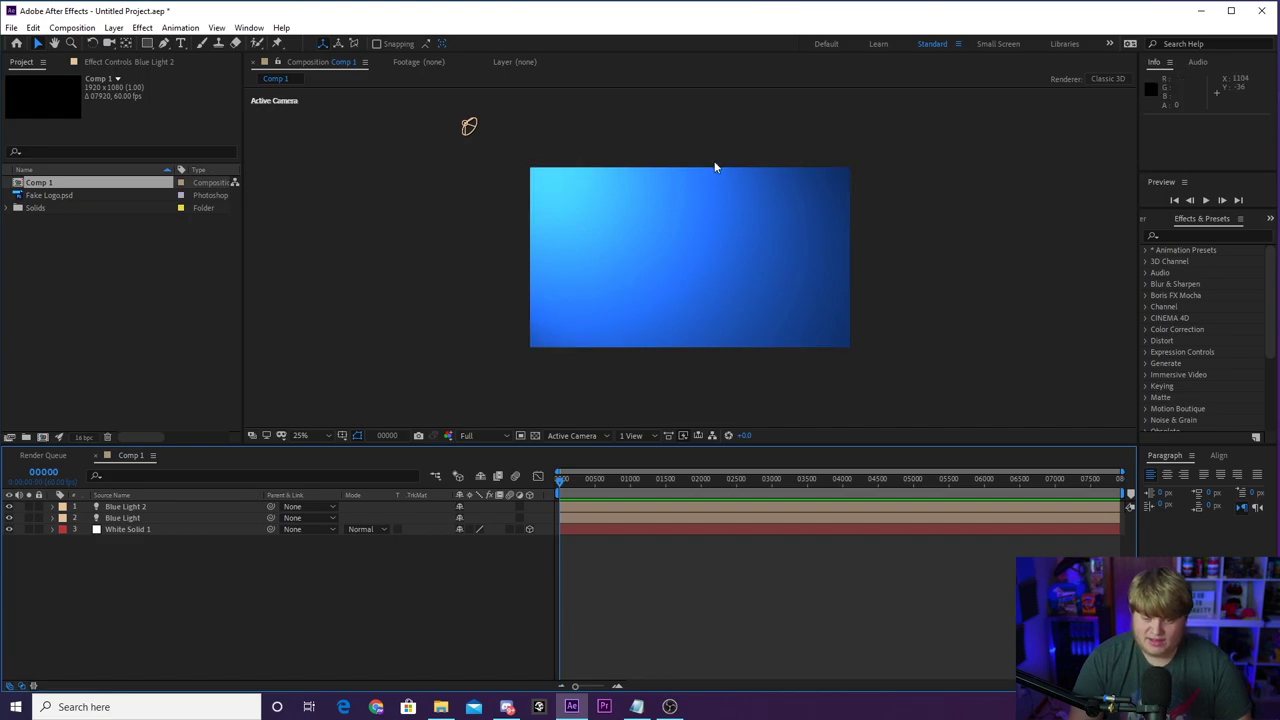
Rename the duplicated light layer to 'Pink Light'.
{"action": "left_click", "coordinate": [161, 506]}
{"action": "right_click", "coordinate": [156, 508]}
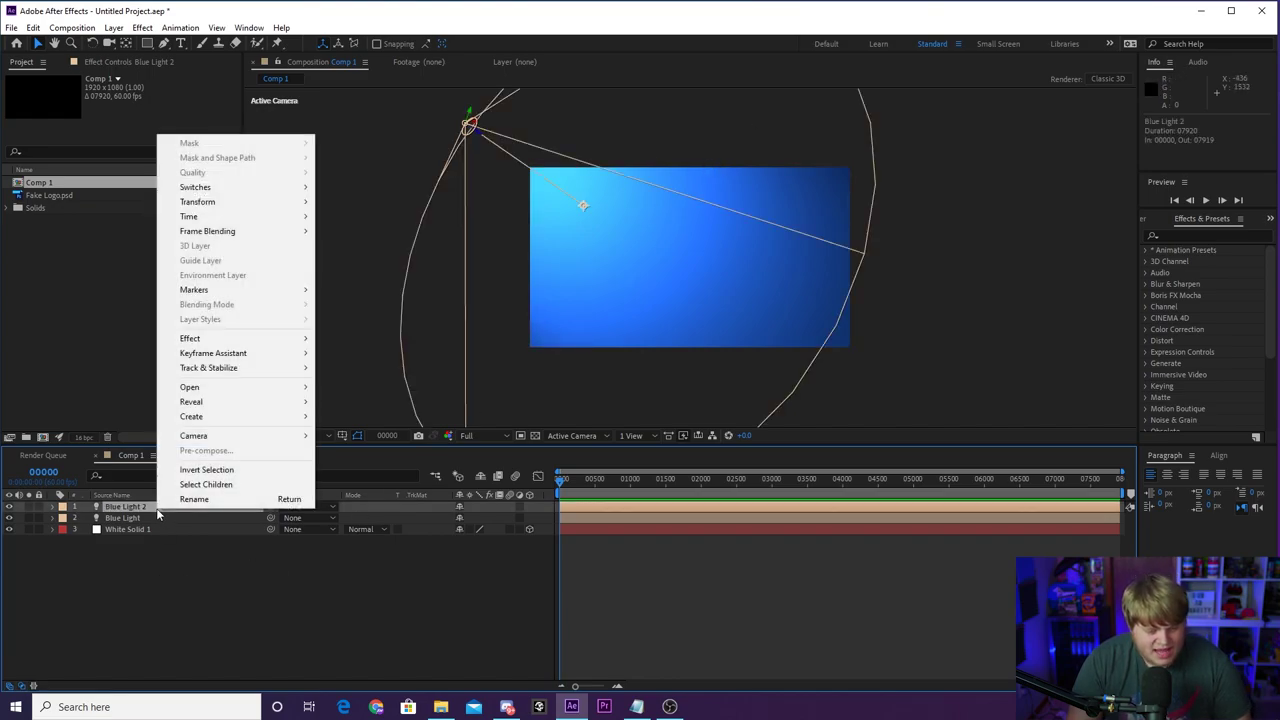
{"action": "left_click", "coordinate": [280, 500]}
{"action": "type", "text": "Pink"}
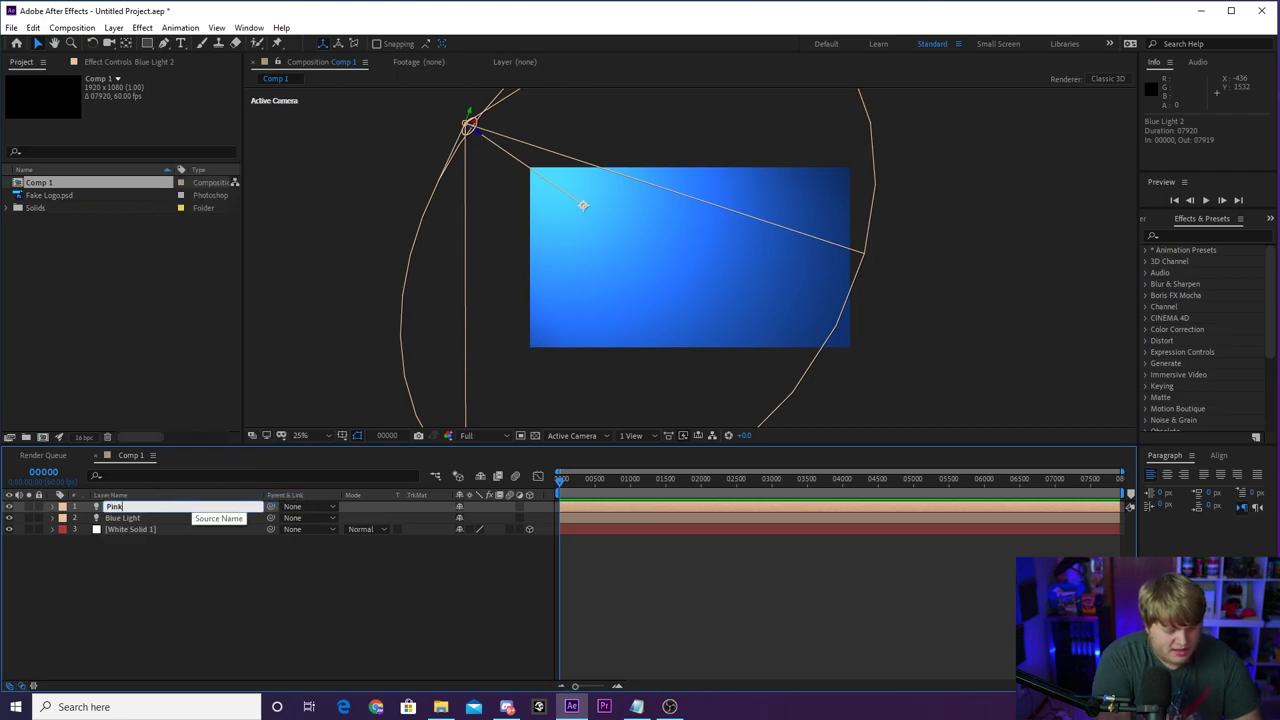
{"action": "type", "text": " Light"}
{"action": "key", "text": "Return"}
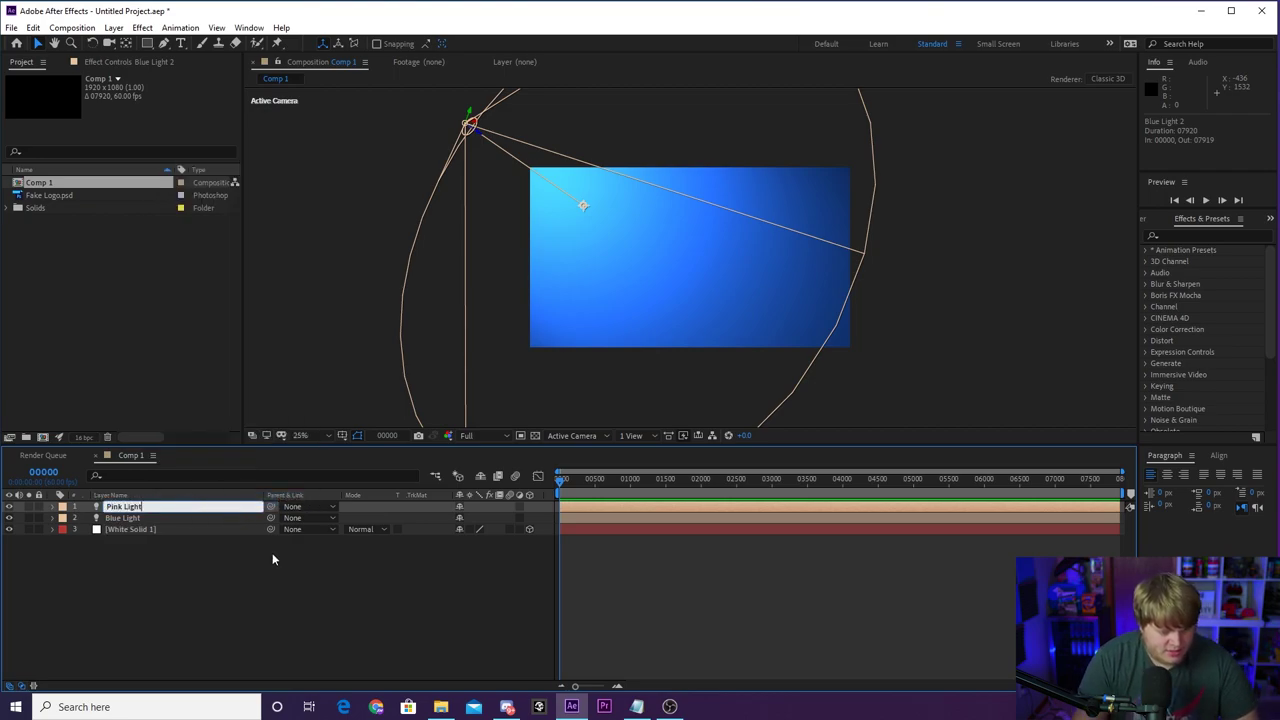
{"action": "left_click", "coordinate": [272, 552]}
{"action": "left_click", "coordinate": [162, 506]}
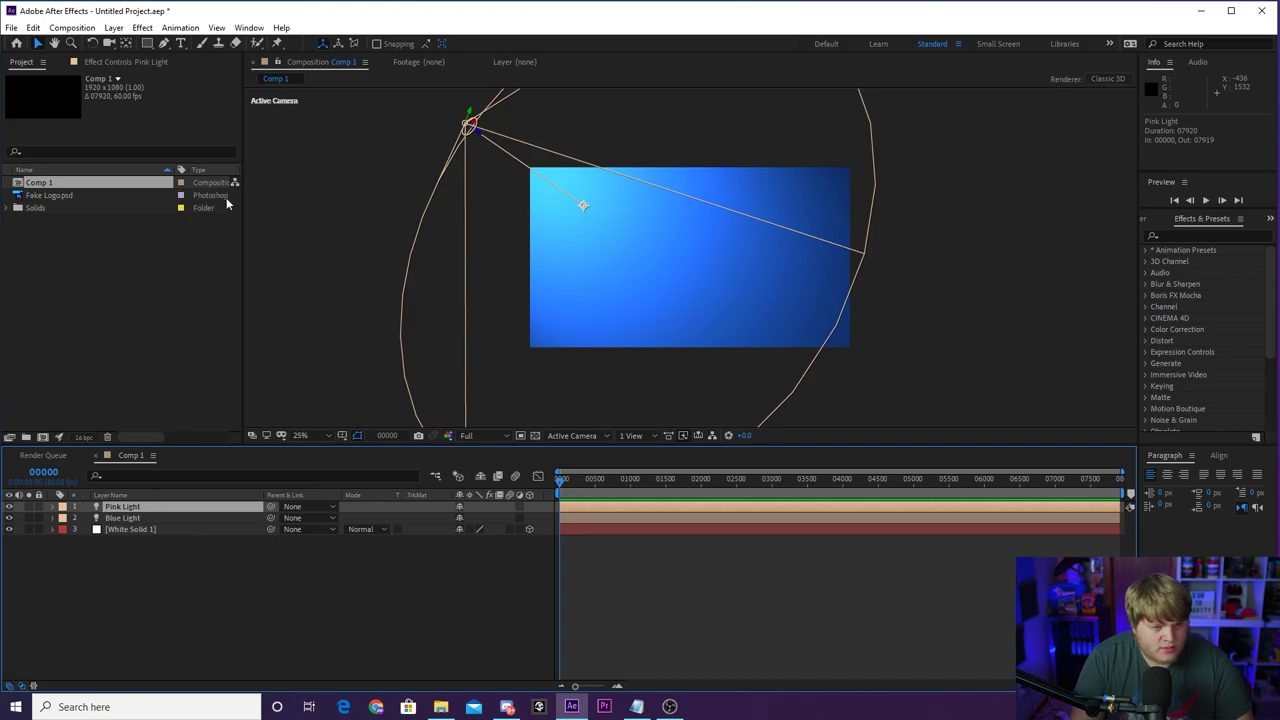
{"action": "left_click", "coordinate": [112, 27]}
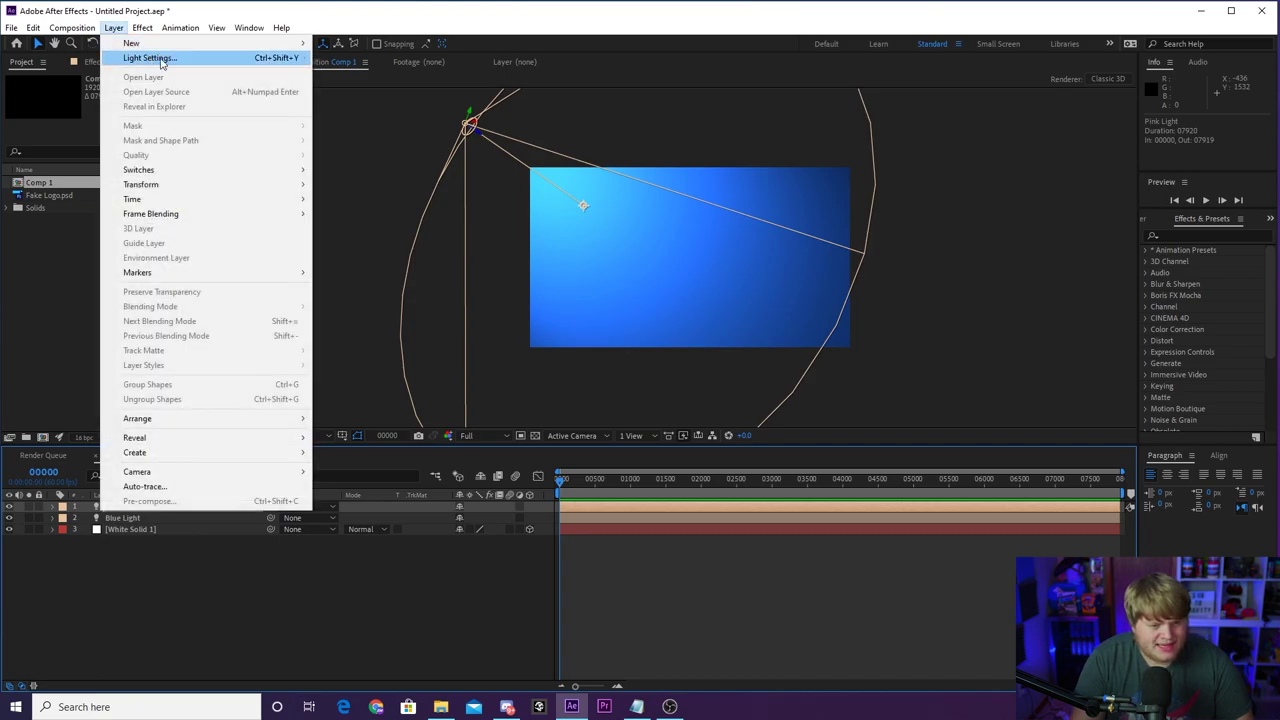
Set Pink Light's colour to magenta (E126F7) in Light Settings.
{"action": "left_click", "coordinate": [156, 58]}
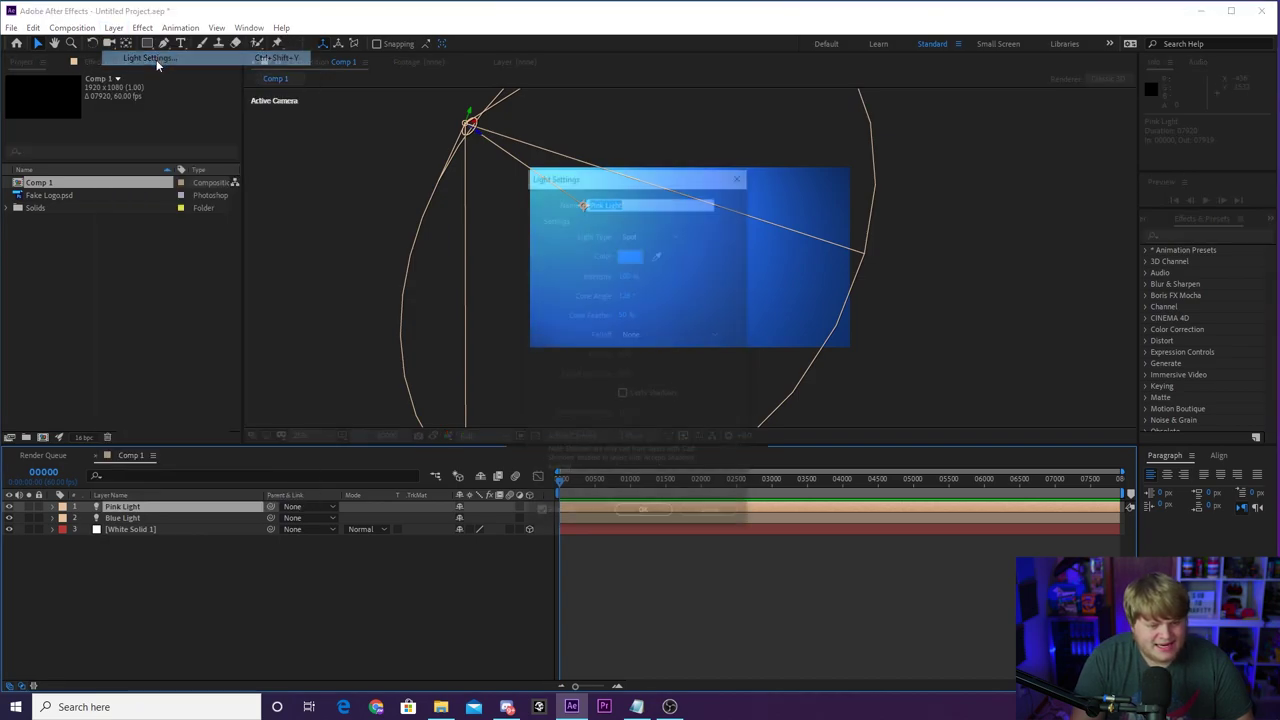
{"action": "left_click", "coordinate": [631, 255]}
{"action": "left_click", "coordinate": [774, 425]}
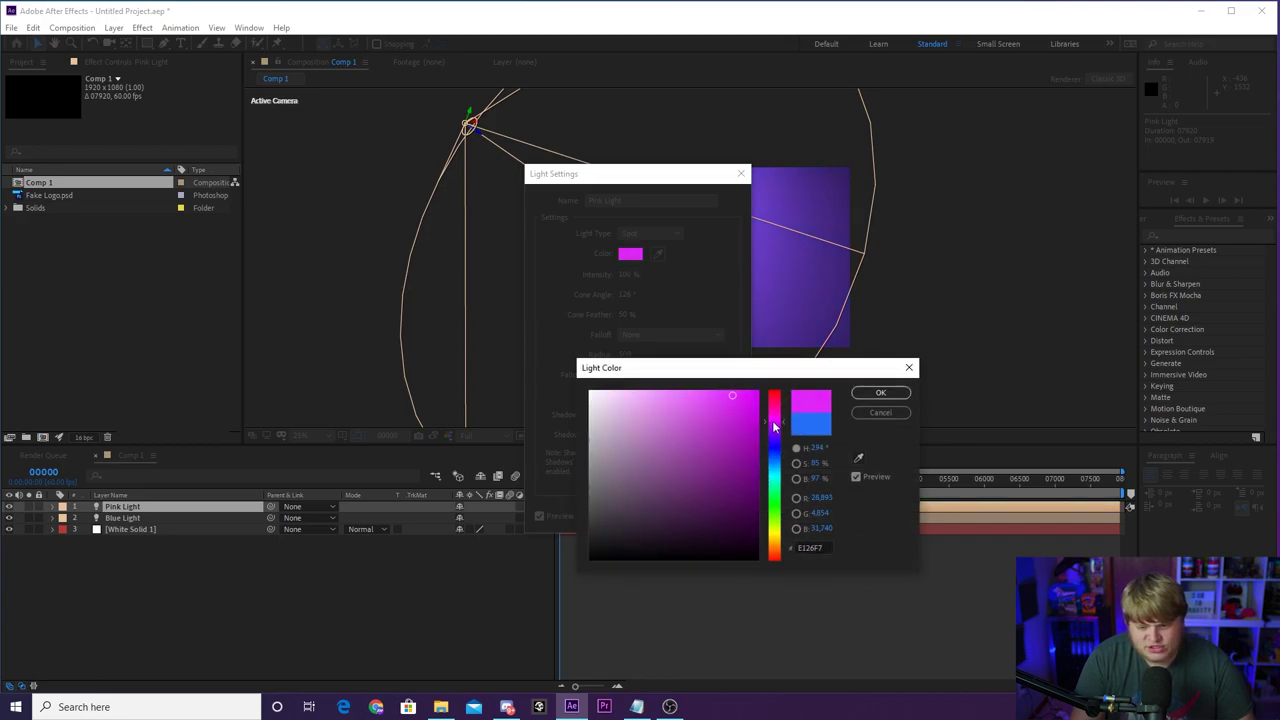
{"action": "left_click", "coordinate": [880, 393]}
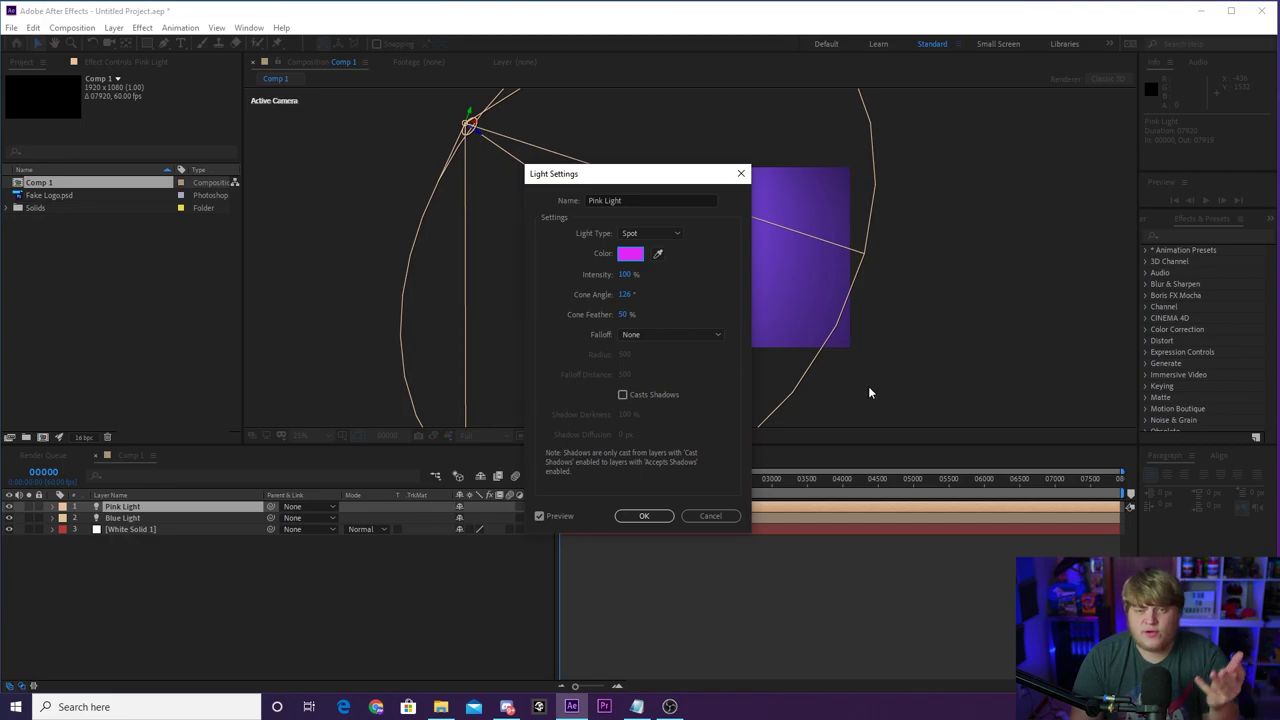
{"action": "left_click", "coordinate": [644, 516]}
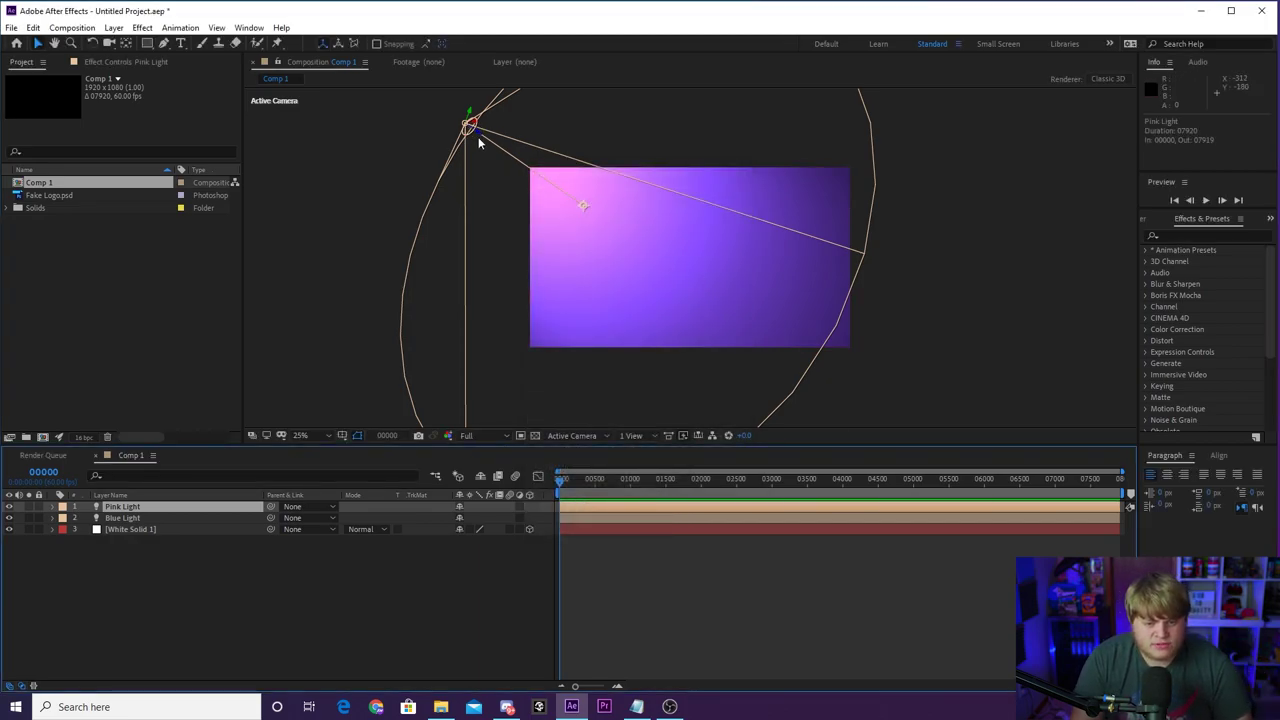
Drag Pink Light and its point of interest toward the bottom-right for a blue-to-magenta diagonal fade.
{"action": "left_click_drag", "start_coordinate": [480, 137], "coordinate": [1013, 392]}
{"action": "mouse_move", "coordinate": [750, 408]}
{"action": "left_mouse_down"}
{"action": "mouse_move", "coordinate": [718, 376]}
{"action": "mouse_move", "coordinate": [766, 277]}
{"action": "mouse_move", "coordinate": [720, 249]}
{"action": "mouse_move", "coordinate": [811, 320]}
{"action": "mouse_move", "coordinate": [798, 314]}
{"action": "left_mouse_up"}
{"action": "left_click_drag", "start_coordinate": [940, 386], "coordinate": [994, 414]}
{"action": "left_click", "coordinate": [417, 324]}
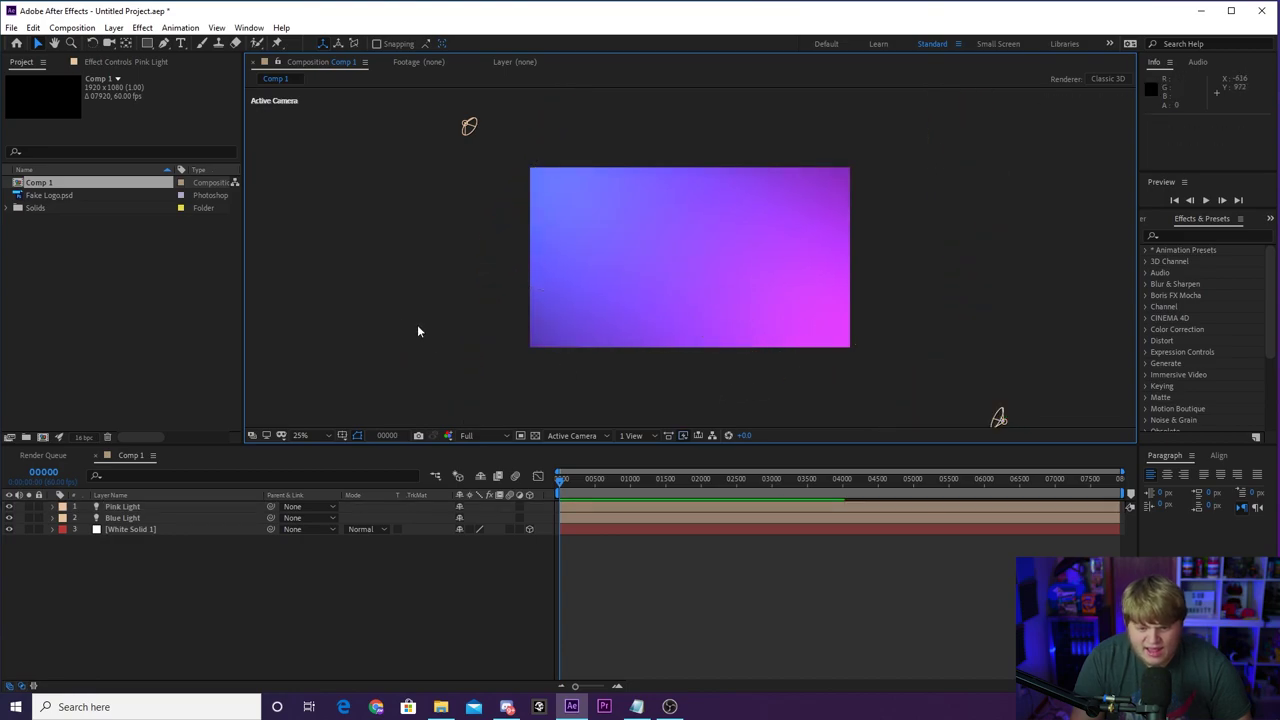
{"action": "key", "text": "comma"}
{"action": "key", "text": "period"}
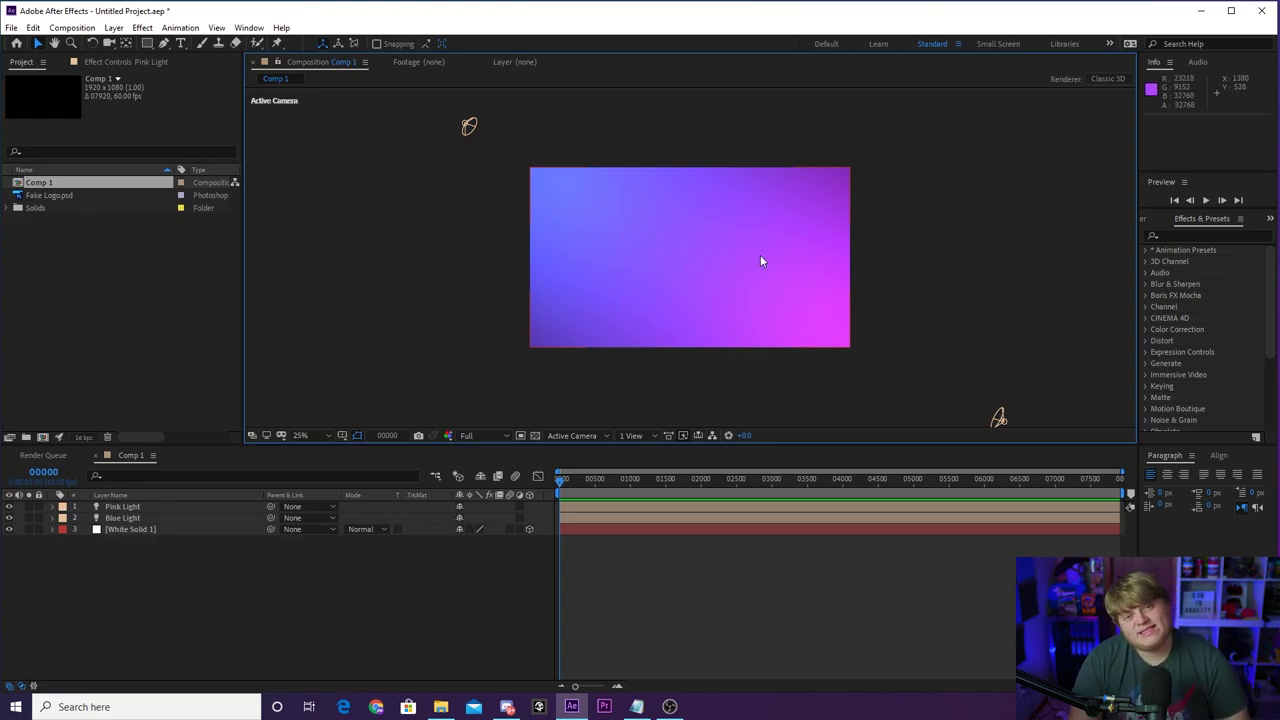
Search Effects & Presets for 'ramp' and nudge Pink Light to 2118.6, 1211.8, -995.2.
{"action": "left_click", "coordinate": [1194, 236]}
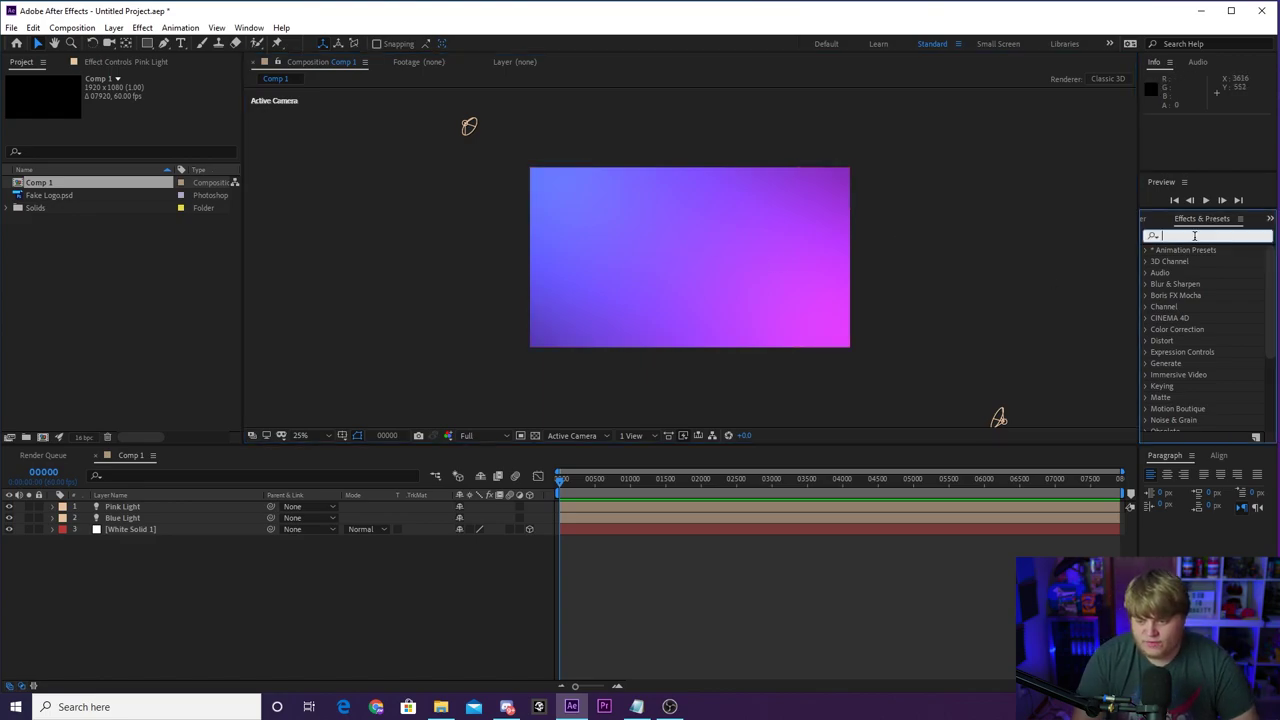
{"action": "type", "text": "ramp"}
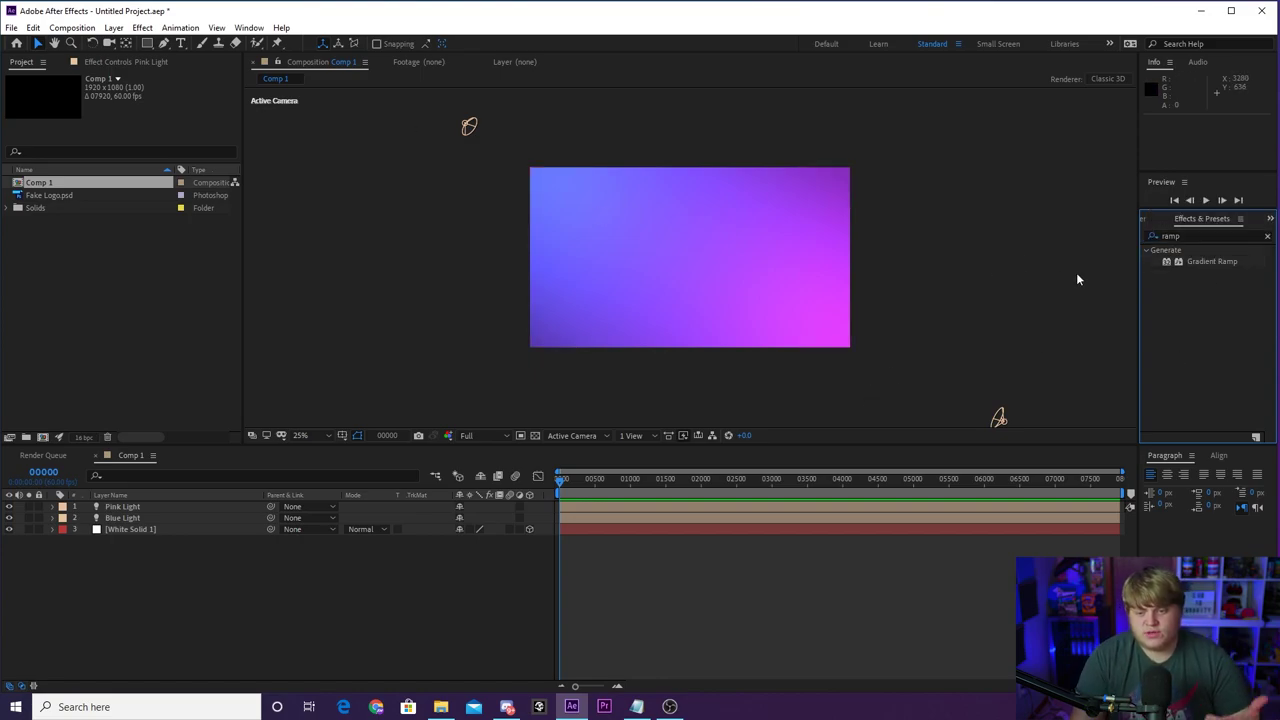
{"action": "key", "text": "comma"}
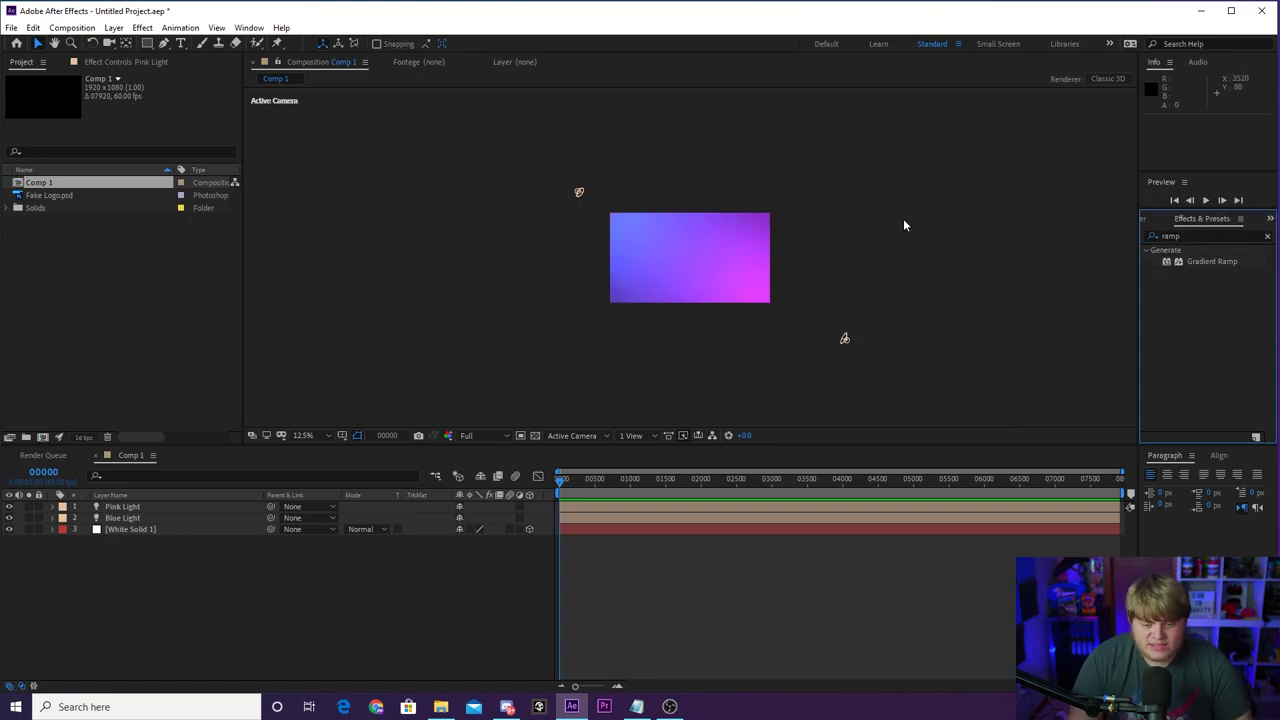
{"action": "left_click", "coordinate": [845, 341]}
{"action": "left_click_drag", "start_coordinate": [846, 338], "coordinate": [863, 349]}
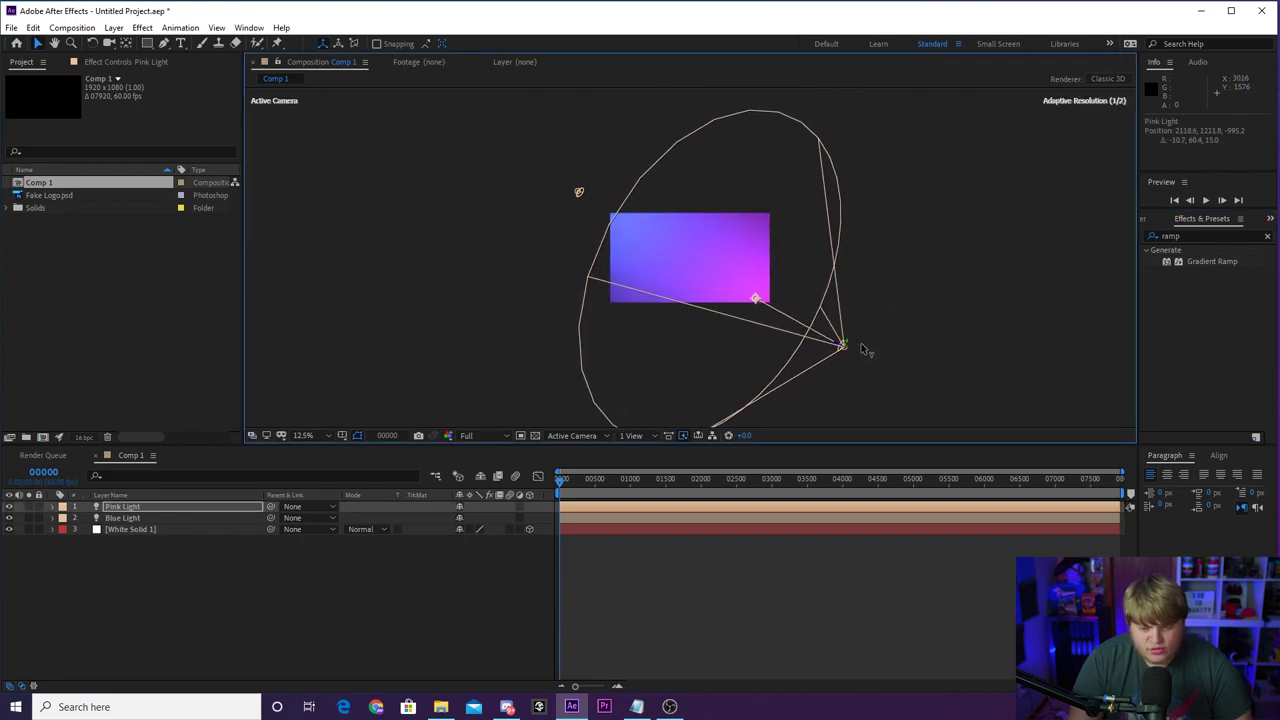
{"action": "left_click", "coordinate": [888, 297]}
Expand the Blue Light layer's properties in the timeline.
{"action": "key", "text": "."}
{"action": "left_click", "coordinate": [355, 516]}
{"action": "left_click", "coordinate": [53, 518]}
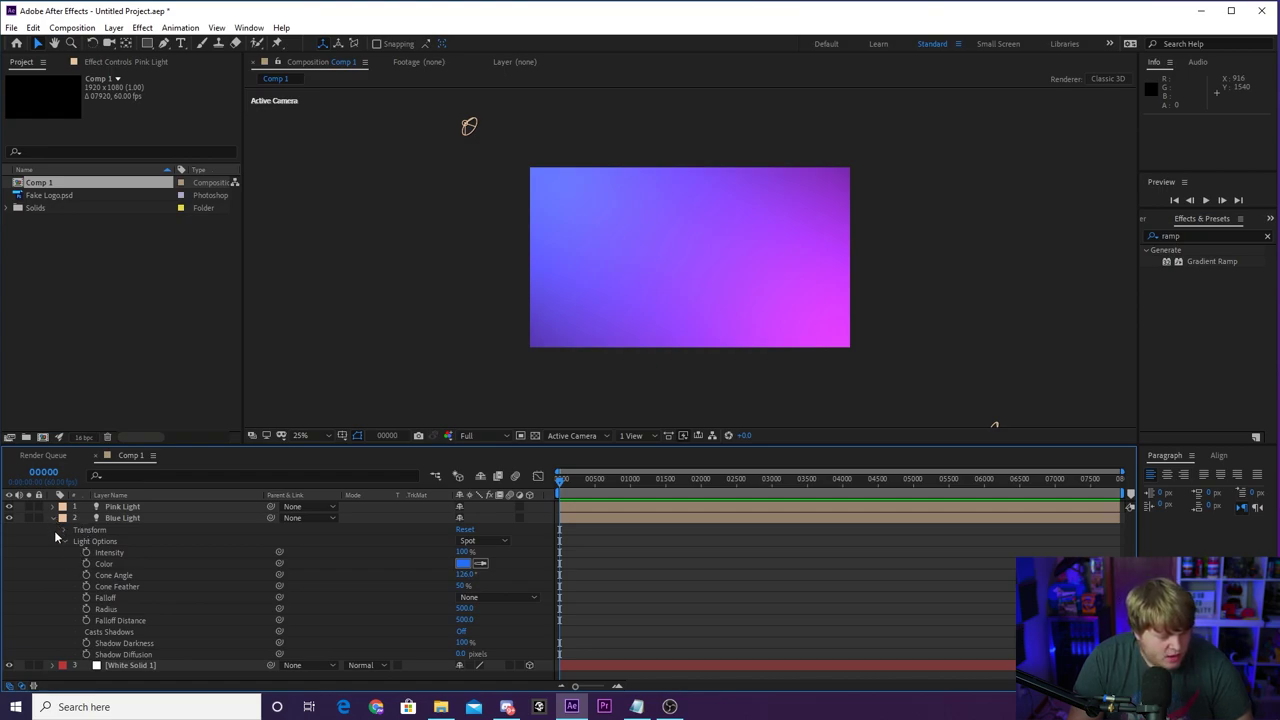
Keyframe Blue Light's Point of Interest and Position at frame 0, then move the playhead to 01987.
{"action": "left_click", "coordinate": [65, 530]}
{"action": "left_click", "coordinate": [62, 609]}
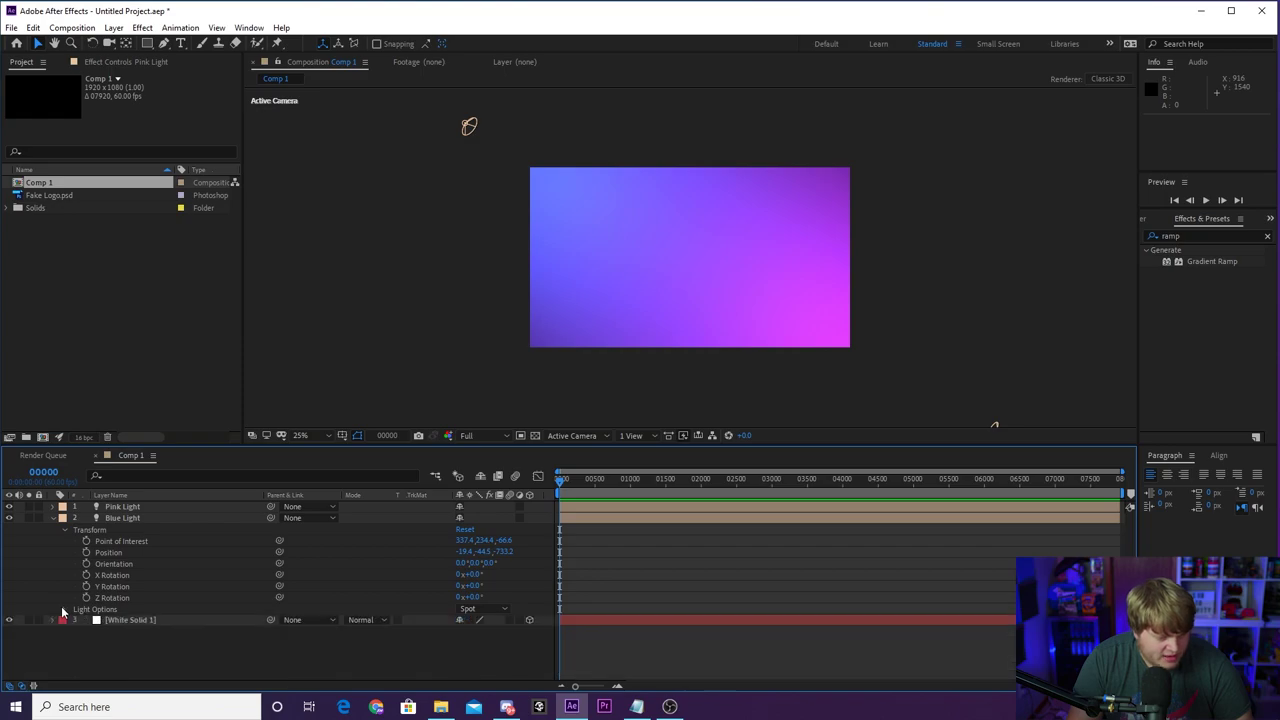
{"action": "left_click", "coordinate": [132, 540]}
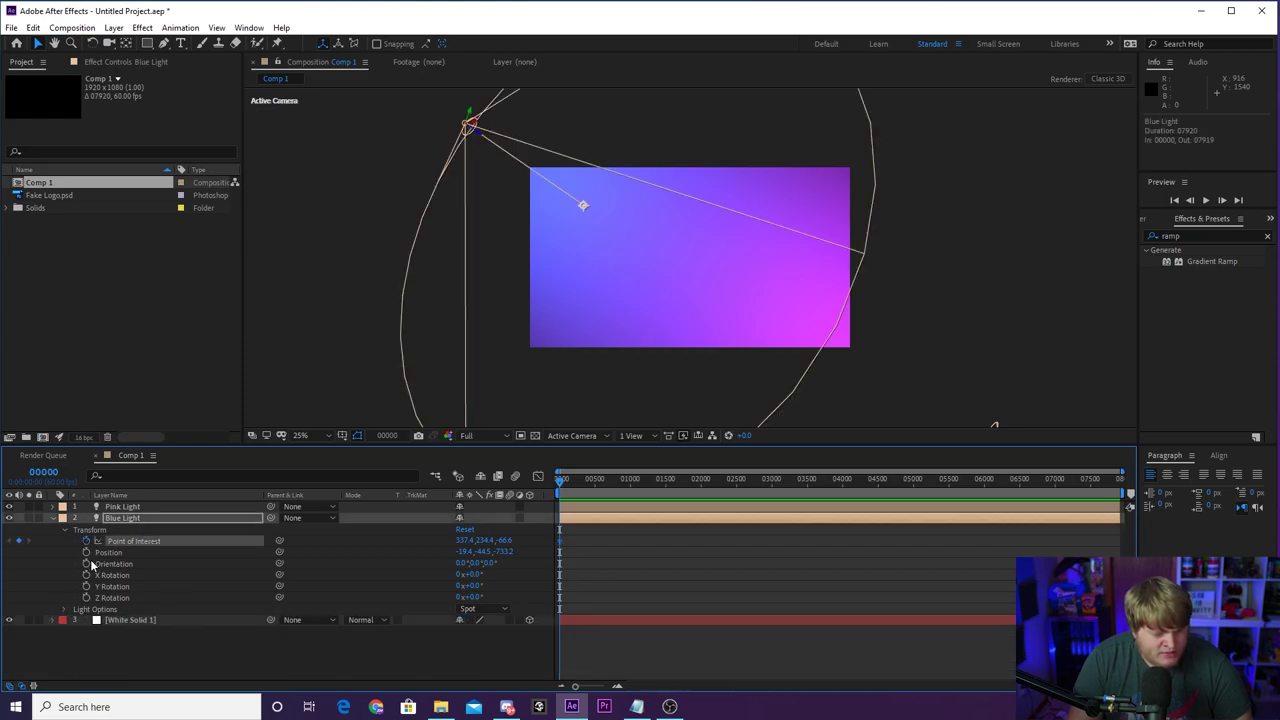
{"action": "left_click", "coordinate": [86, 552]}
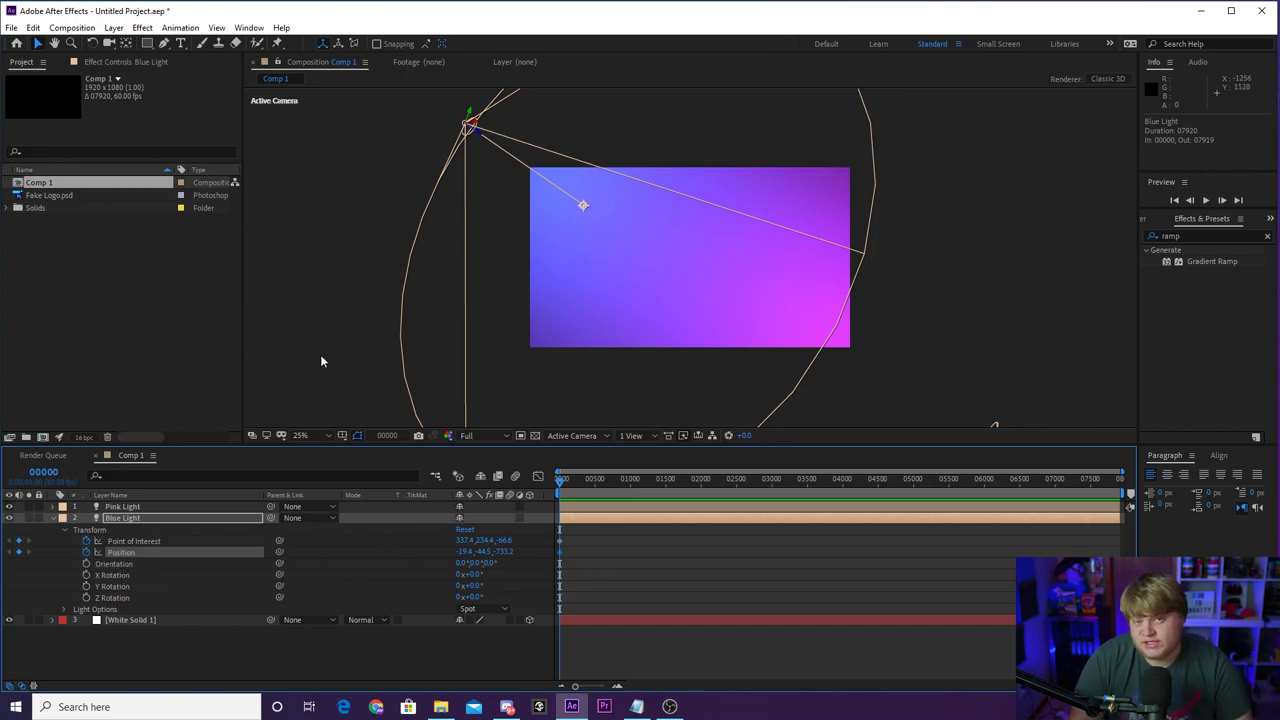
{"action": "left_click_drag", "start_coordinate": [565, 481], "coordinate": [701, 500]}
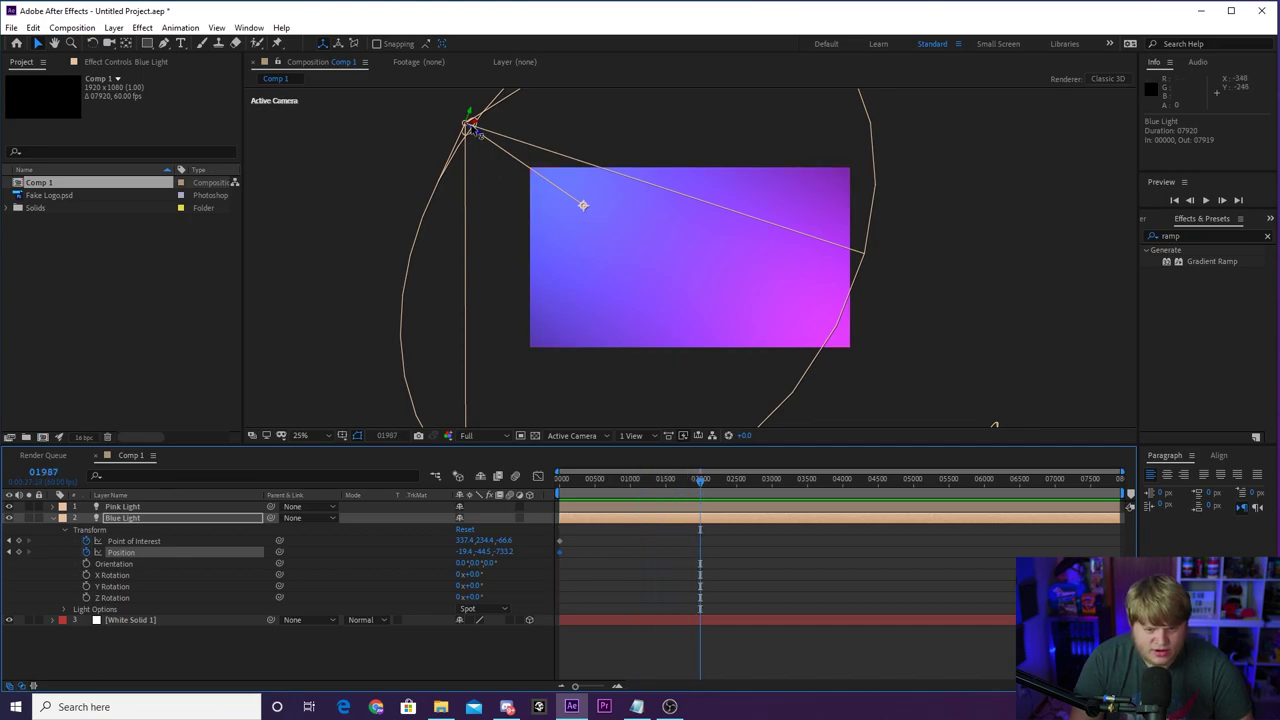
At 01987, move the Blue Light down-left and re-aim it, keying new Position and Point of Interest.
{"action": "left_click_drag", "start_coordinate": [583, 205], "coordinate": [807, 138]}
{"action": "left_click_drag", "start_coordinate": [980, 180], "coordinate": [796, 192]}
{"action": "key", "text": "comma"}
{"action": "key", "text": "comma"}
{"action": "key", "text": "period"}
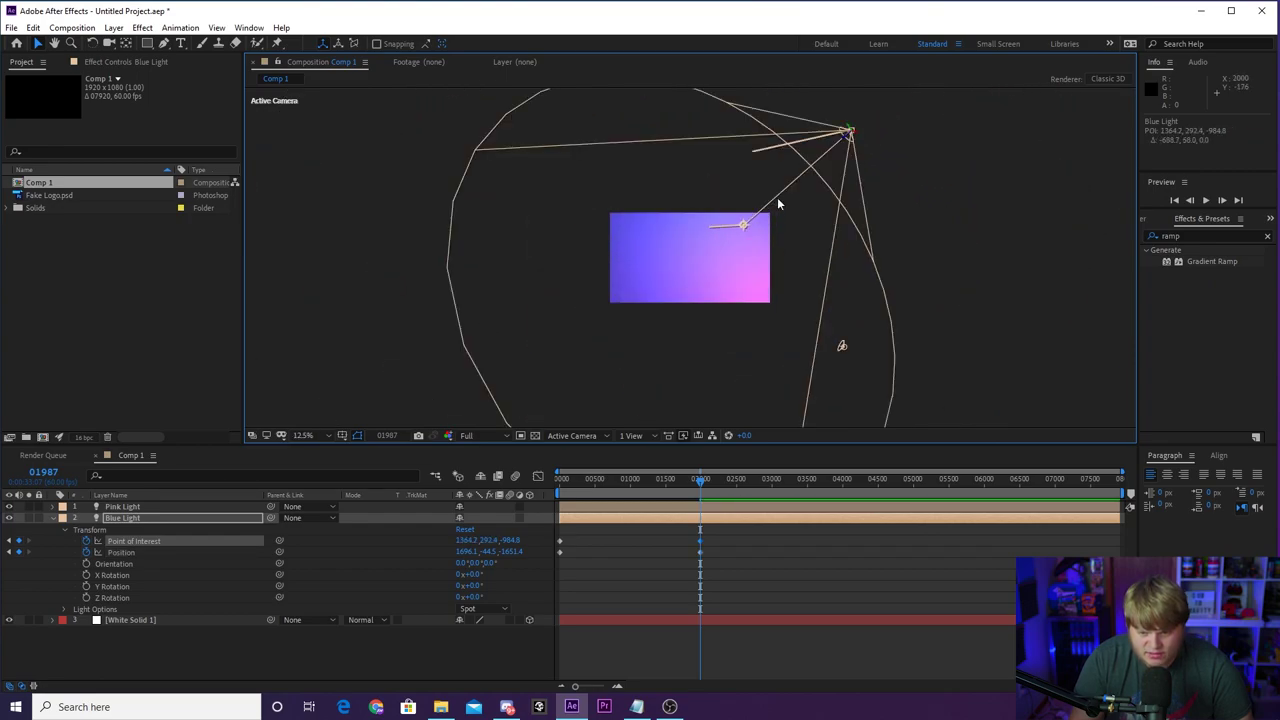
{"action": "left_click_drag", "start_coordinate": [895, 187], "coordinate": [818, 228]}
{"action": "scroll", "coordinate": [806, 229], "scroll_direction": "up", "scroll_amount": 6}
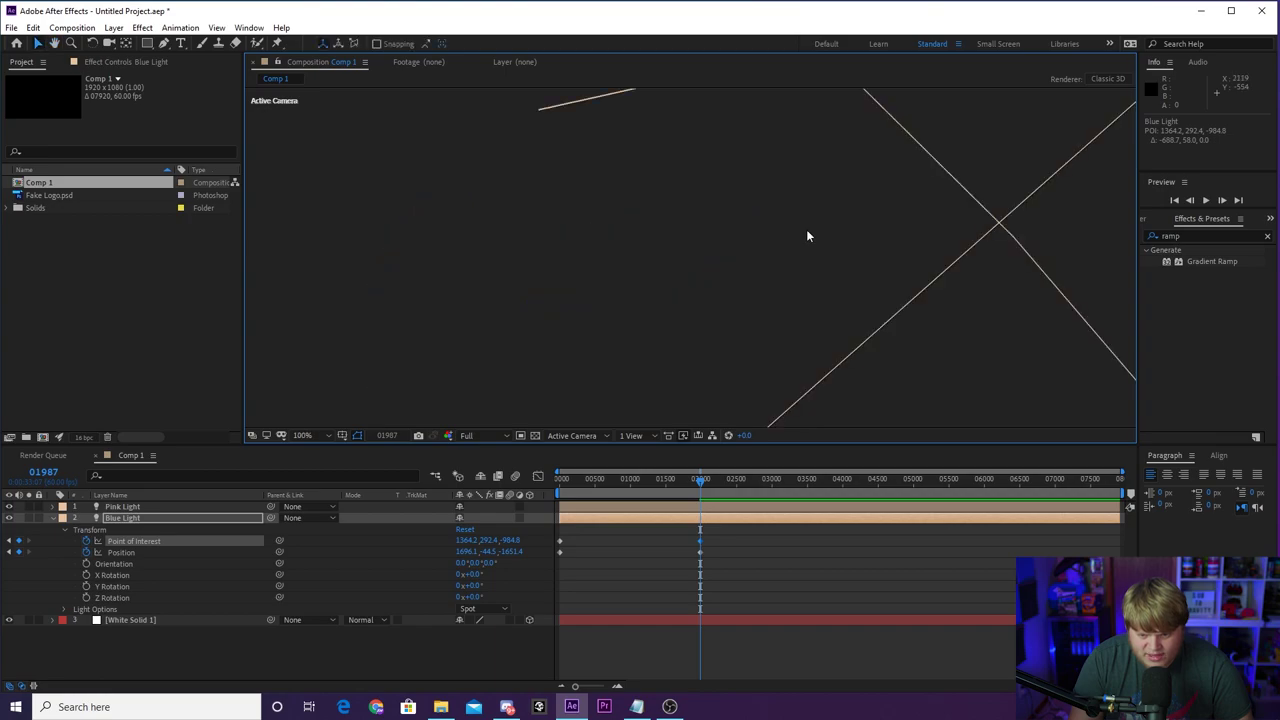
{"action": "scroll", "coordinate": [902, 226], "scroll_direction": "down", "scroll_amount": 4}
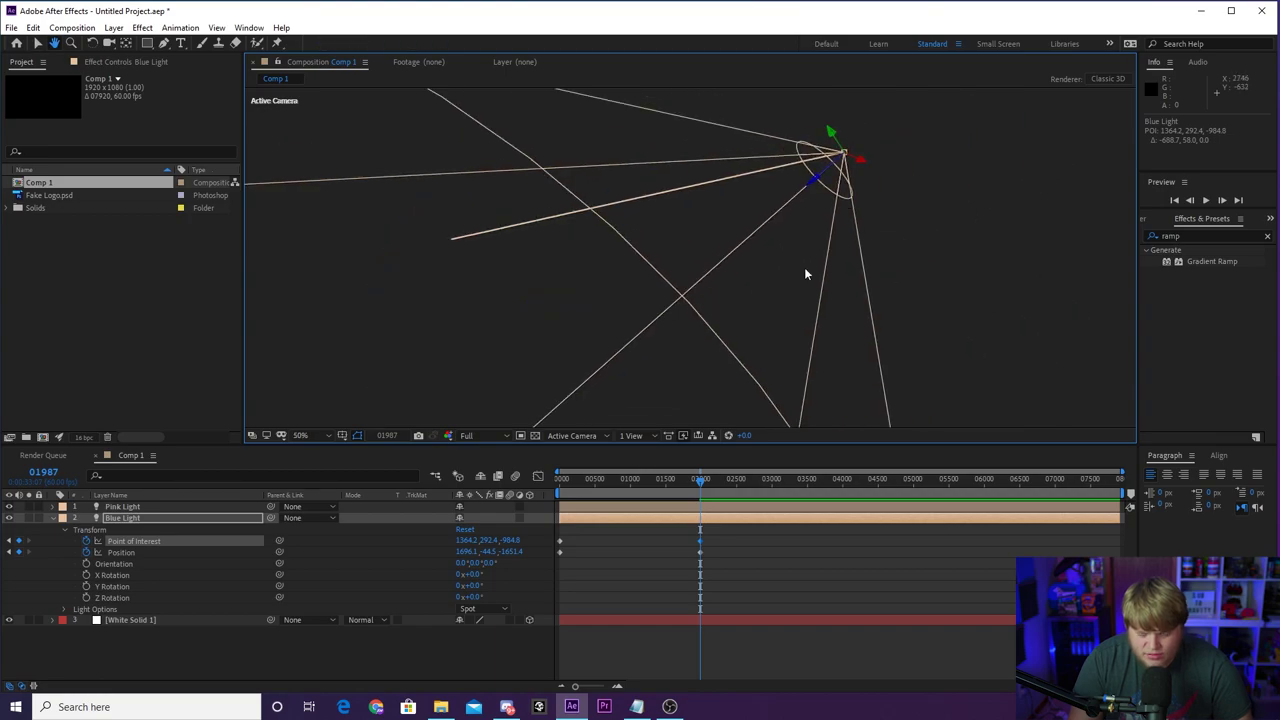
{"action": "left_click_drag", "start_coordinate": [780, 206], "coordinate": [773, 242]}
{"action": "left_click_drag", "start_coordinate": [636, 361], "coordinate": [557, 400]}
{"action": "key", "text": "comma"}
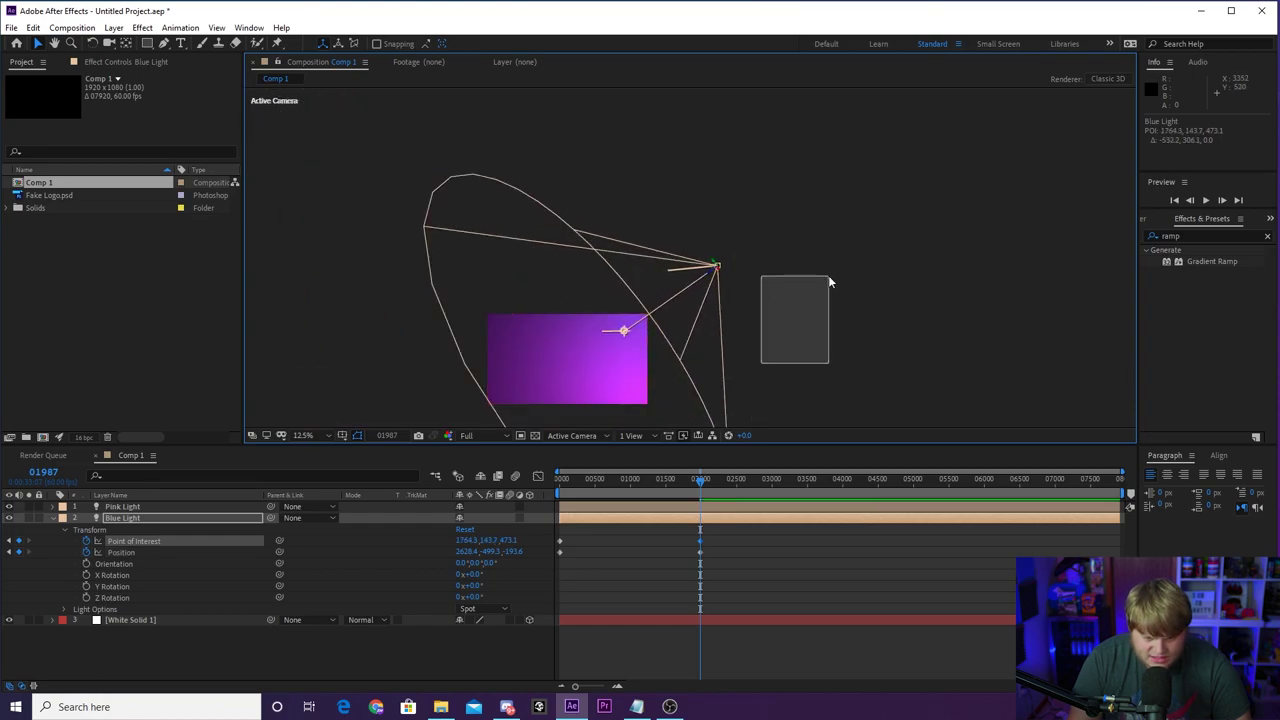